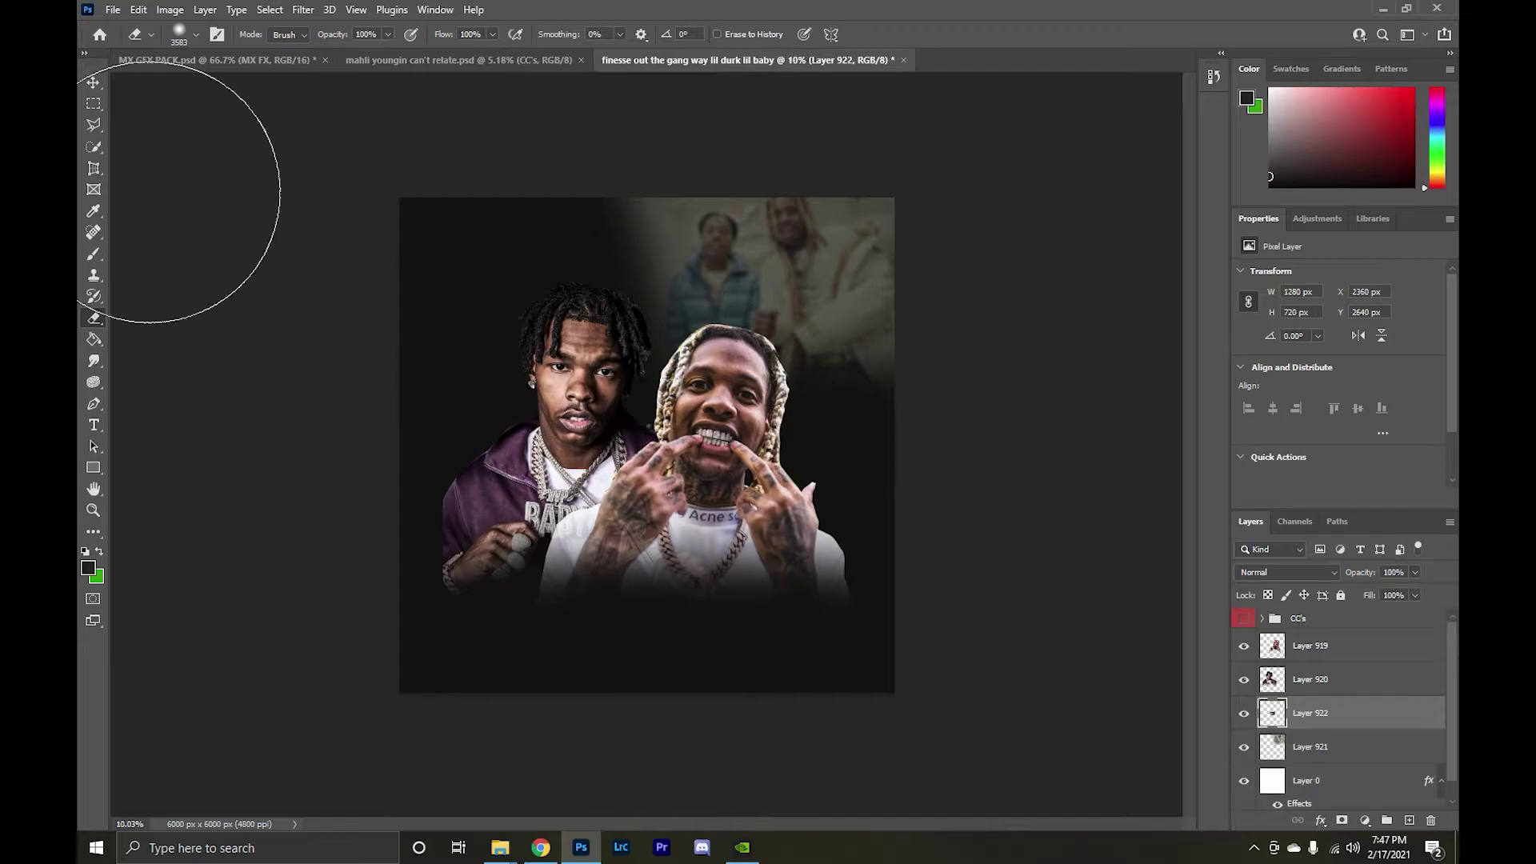
Paste the crowd photo into the lower left and apply a Gaussian Blur.
{"action": "key", "text": "ctrl+v"}
{"action": "key", "text": "ctrl+t"}
{"action": "left_click_drag", "start_coordinate": [630, 329], "coordinate": [671, 543]}
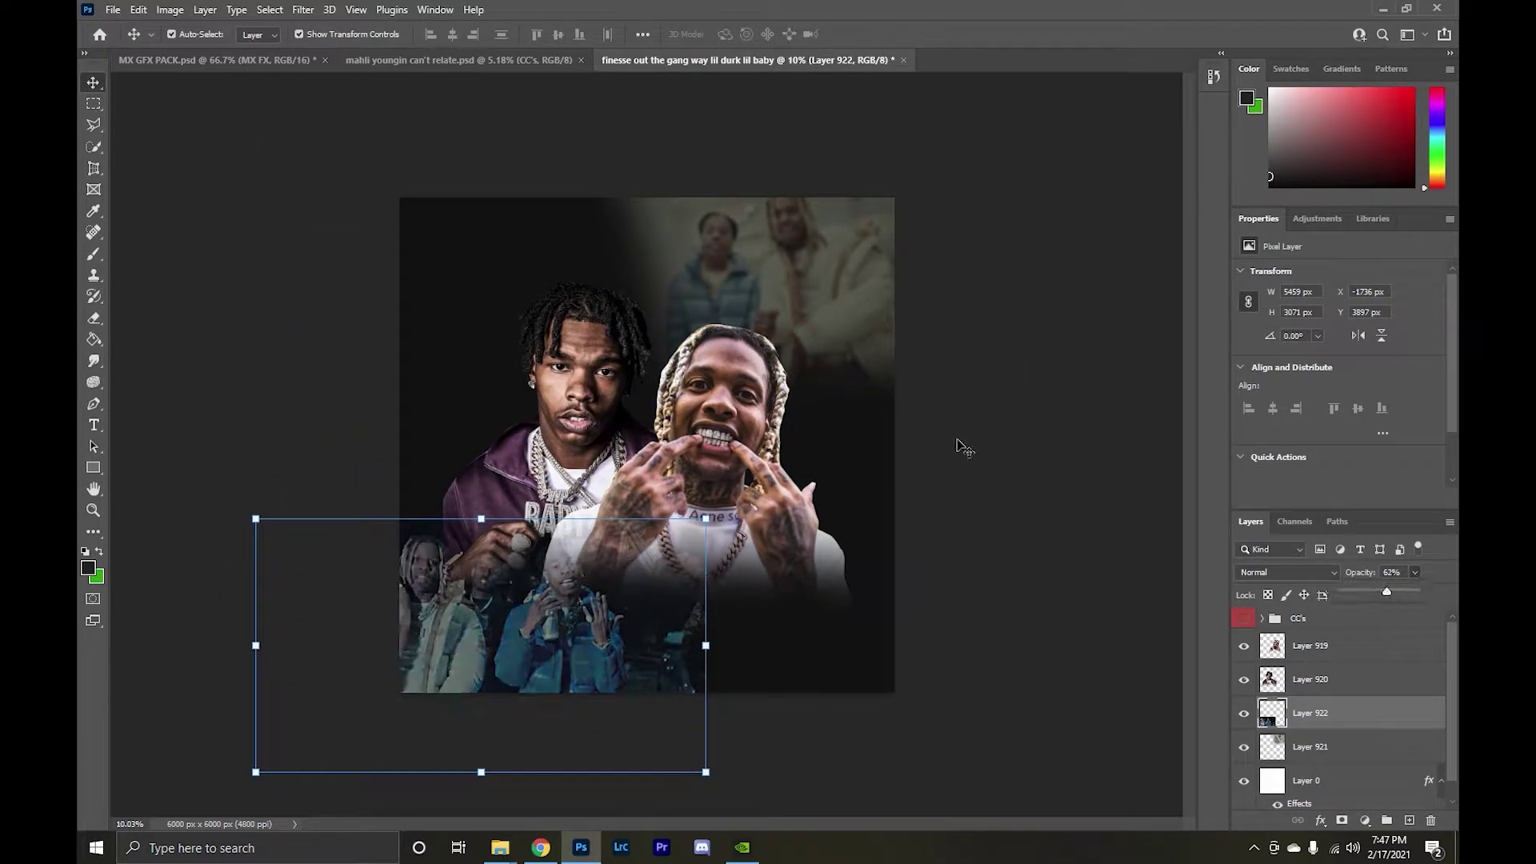
{"action": "key", "text": "Return"}
{"action": "key", "text": "ctrl+alt+f"}
{"action": "key", "text": "Return"}
Stretch the blurred crowd photo across the bottom and erase its right edge.
{"action": "key", "text": "ctrl+t"}
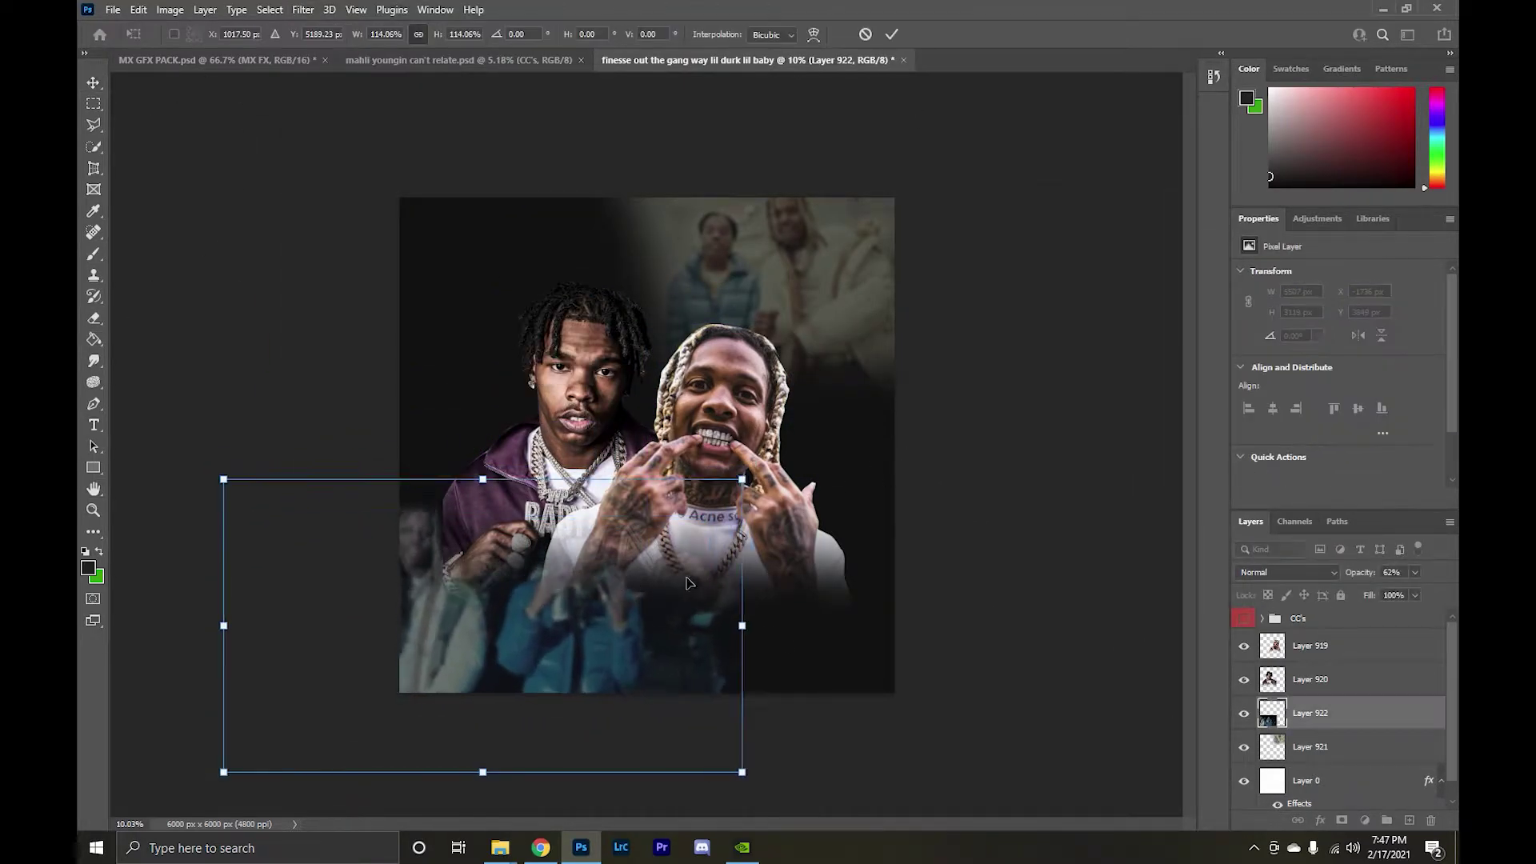
{"action": "left_click_drag", "start_coordinate": [621, 676], "coordinate": [482, 644]}
{"action": "left_click", "coordinate": [93, 317]}
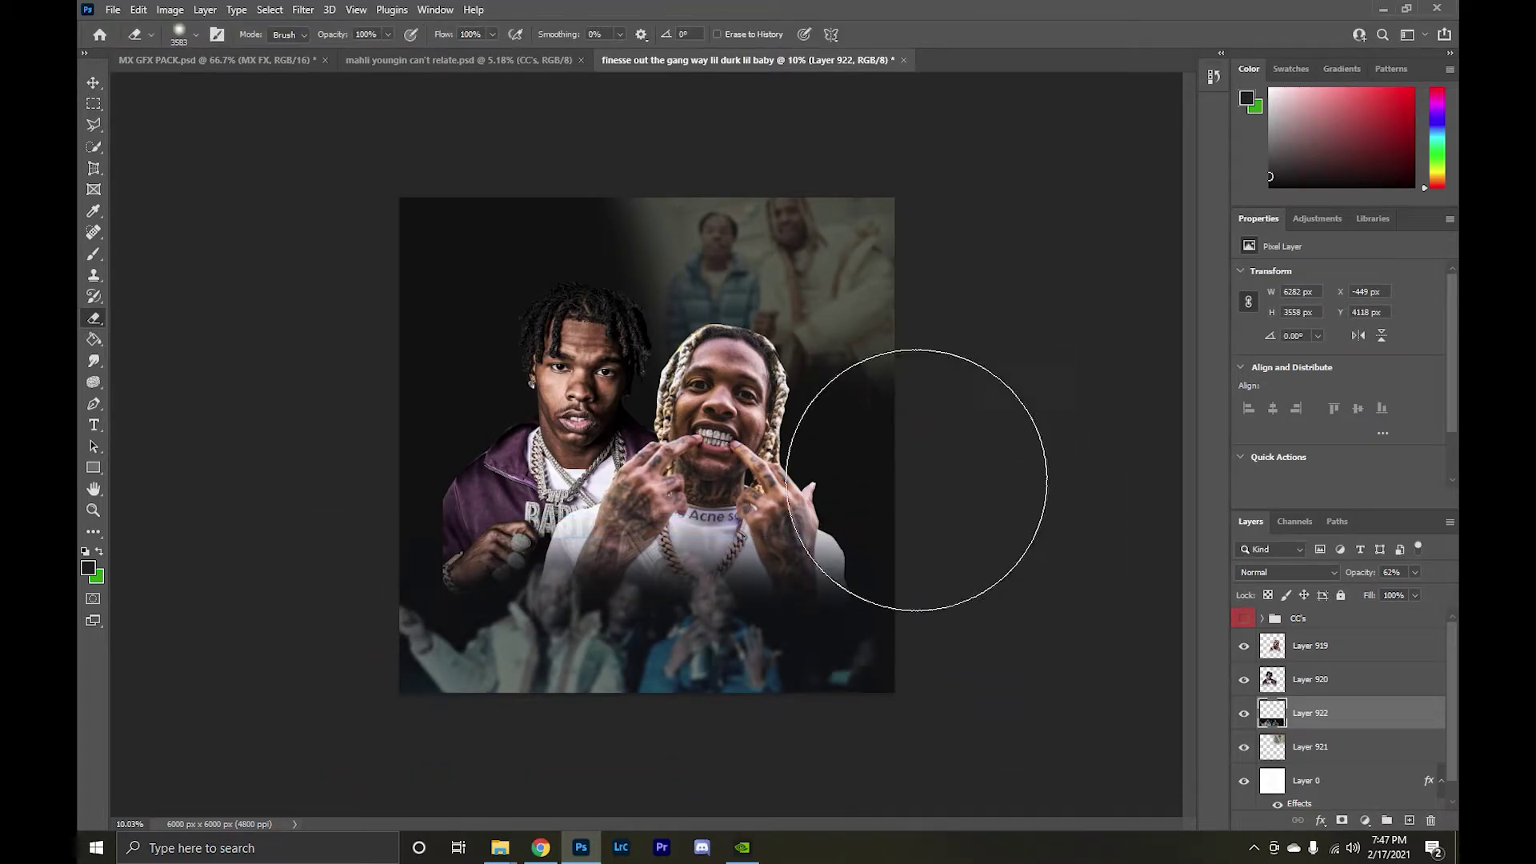
{"action": "left_click", "coordinate": [364, 644]}
Paste a second photo and move it to the upper left.
{"action": "key", "text": "v"}
{"action": "scroll", "coordinate": [835, 578], "scroll_direction": "down", "scroll_amount": 1}
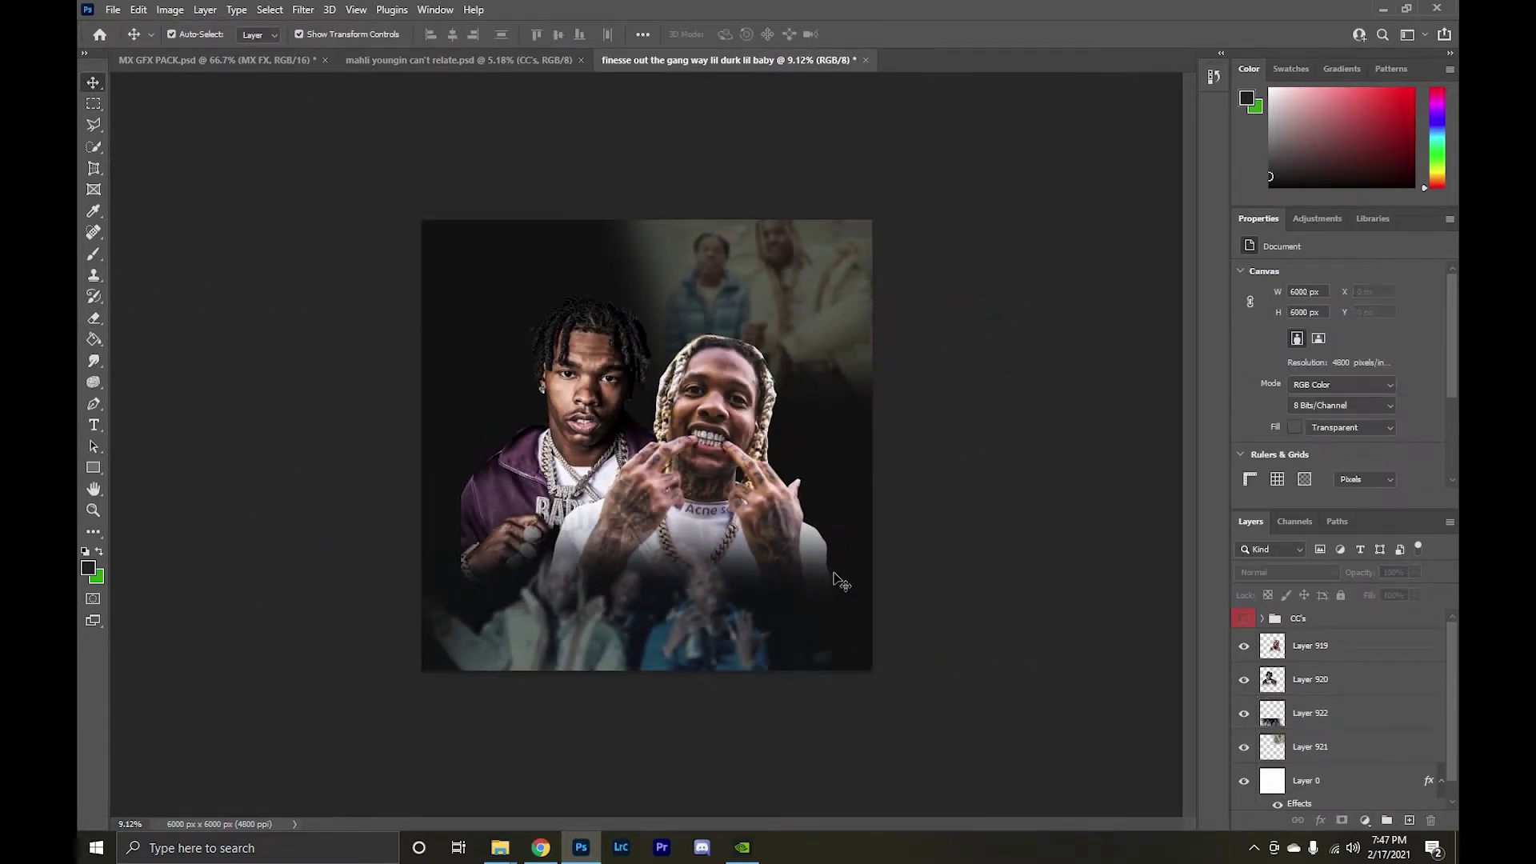
{"action": "key", "text": "ctrl+v"}
{"action": "left_click_drag", "start_coordinate": [720, 376], "coordinate": [520, 332]}
Soft-erase the upper-left photo's stray area beside the right rapper so it blends in.
{"action": "key", "text": "e"}
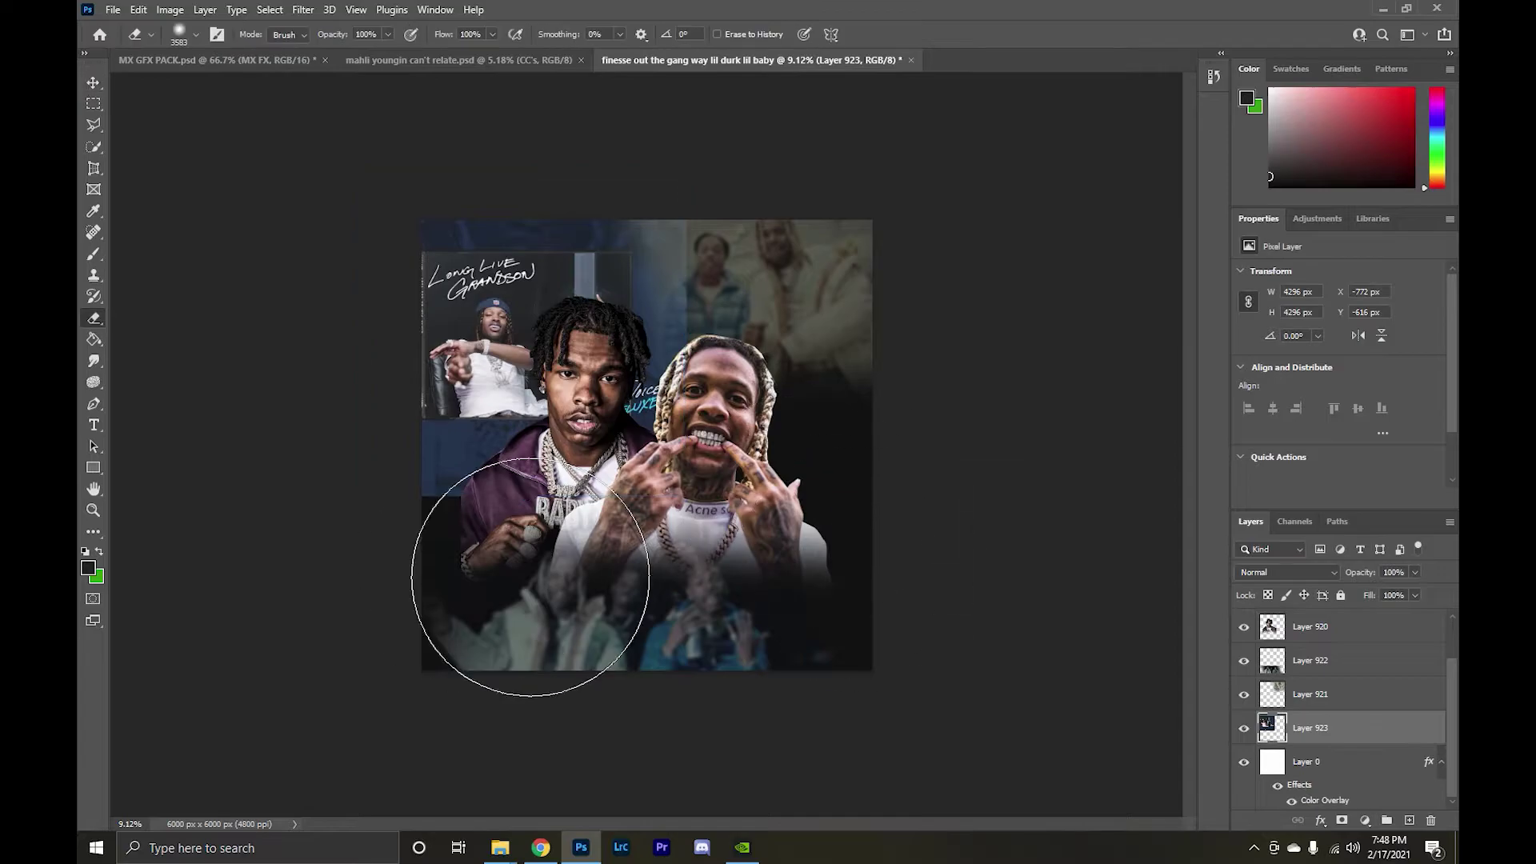
{"action": "left_click_drag", "start_coordinate": [793, 464], "coordinate": [825, 493]}
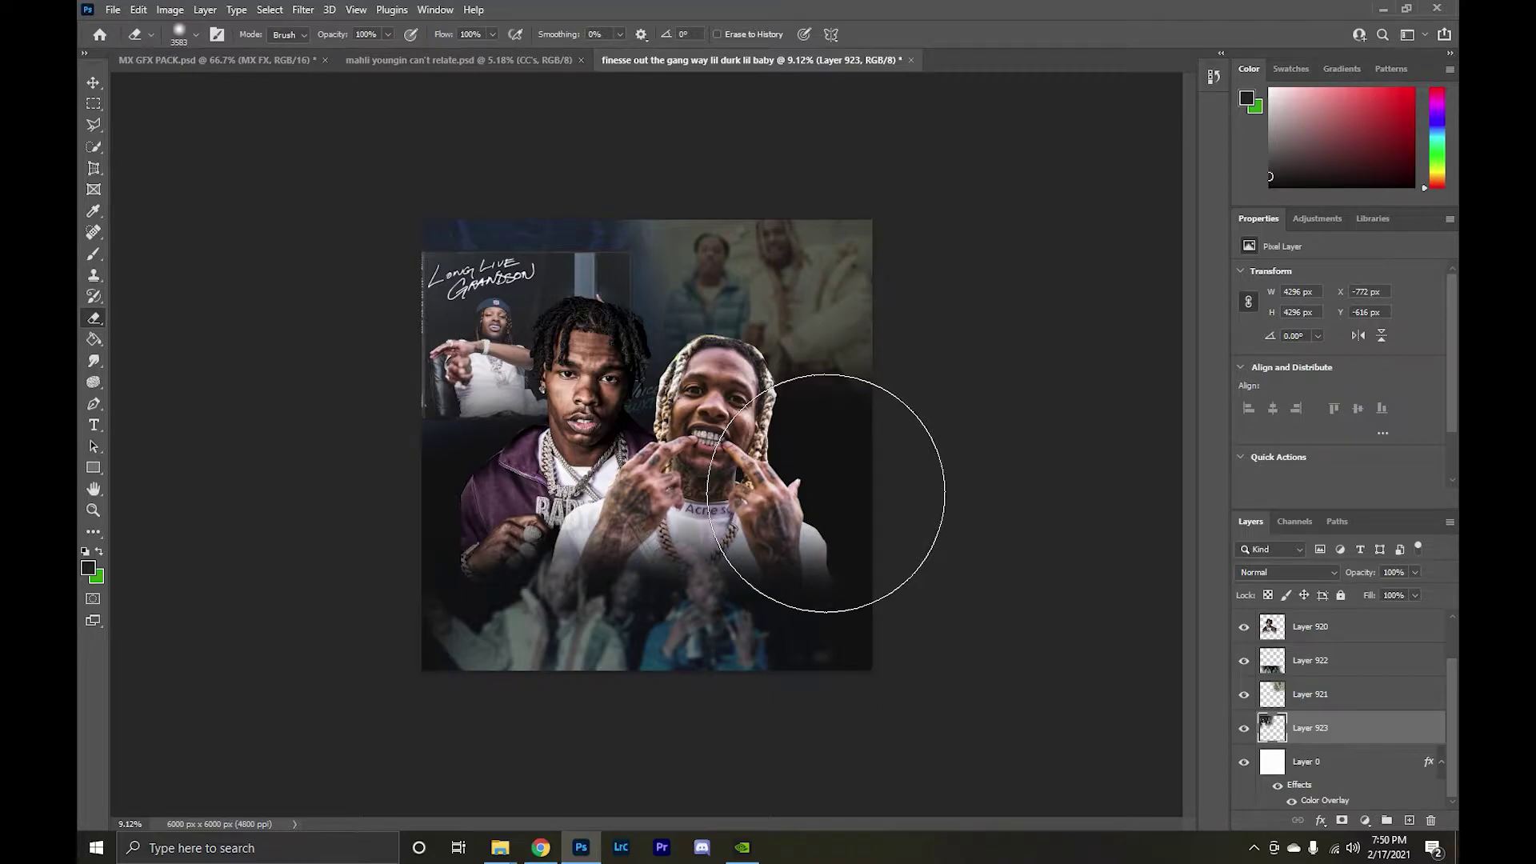
{"action": "scroll", "coordinate": [720, 400], "scroll_direction": "up", "scroll_amount": 2}
{"action": "key", "text": "v"}
{"action": "left_click", "coordinate": [302, 9]}
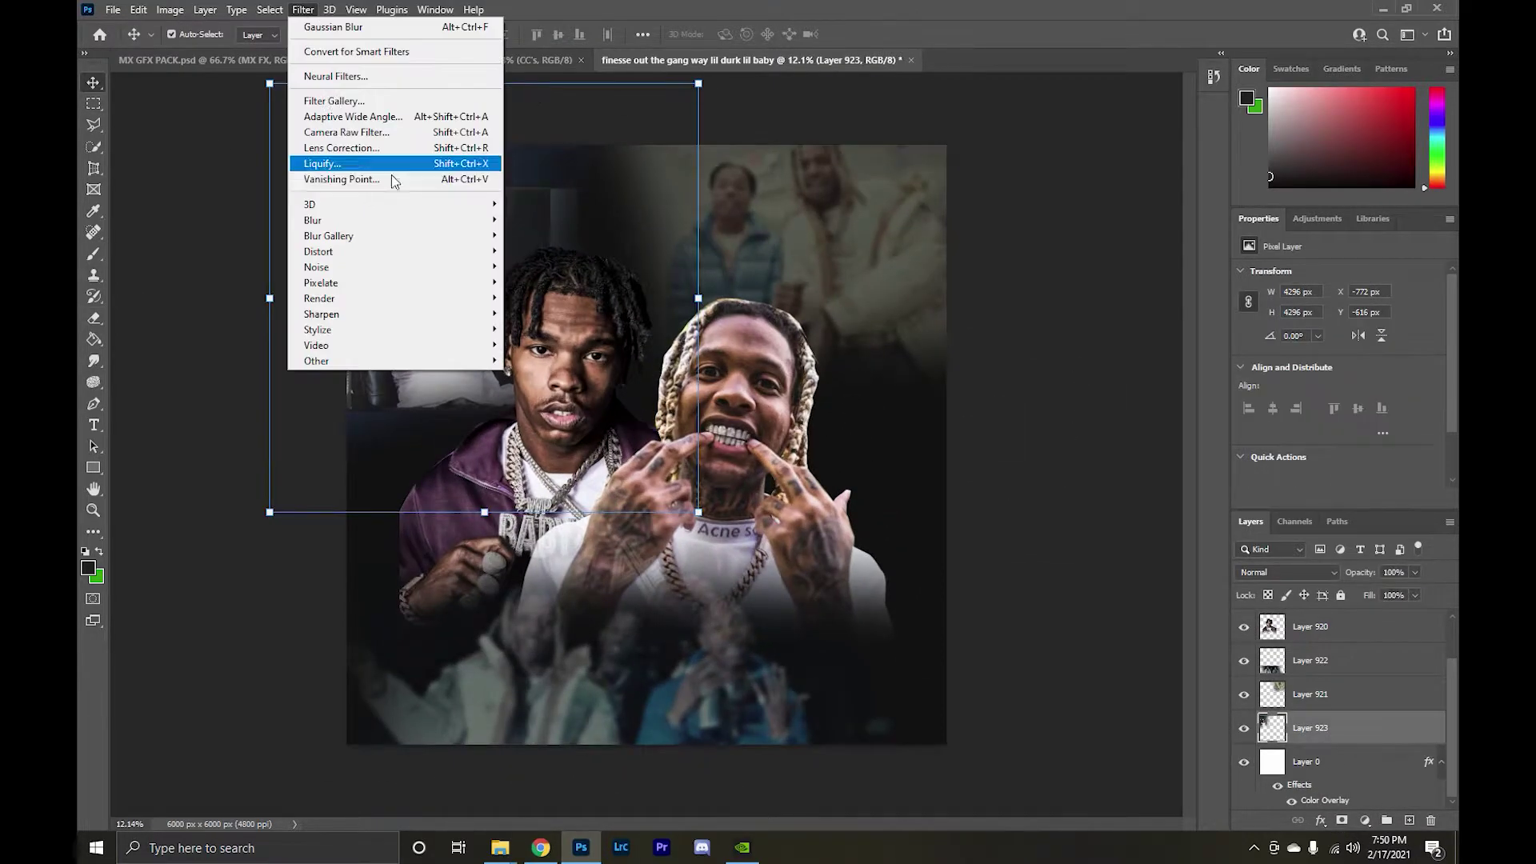
Gaussian-blur the upper-left photo at radius 18 and shift it up and left.
{"action": "left_click", "coordinate": [552, 283]}
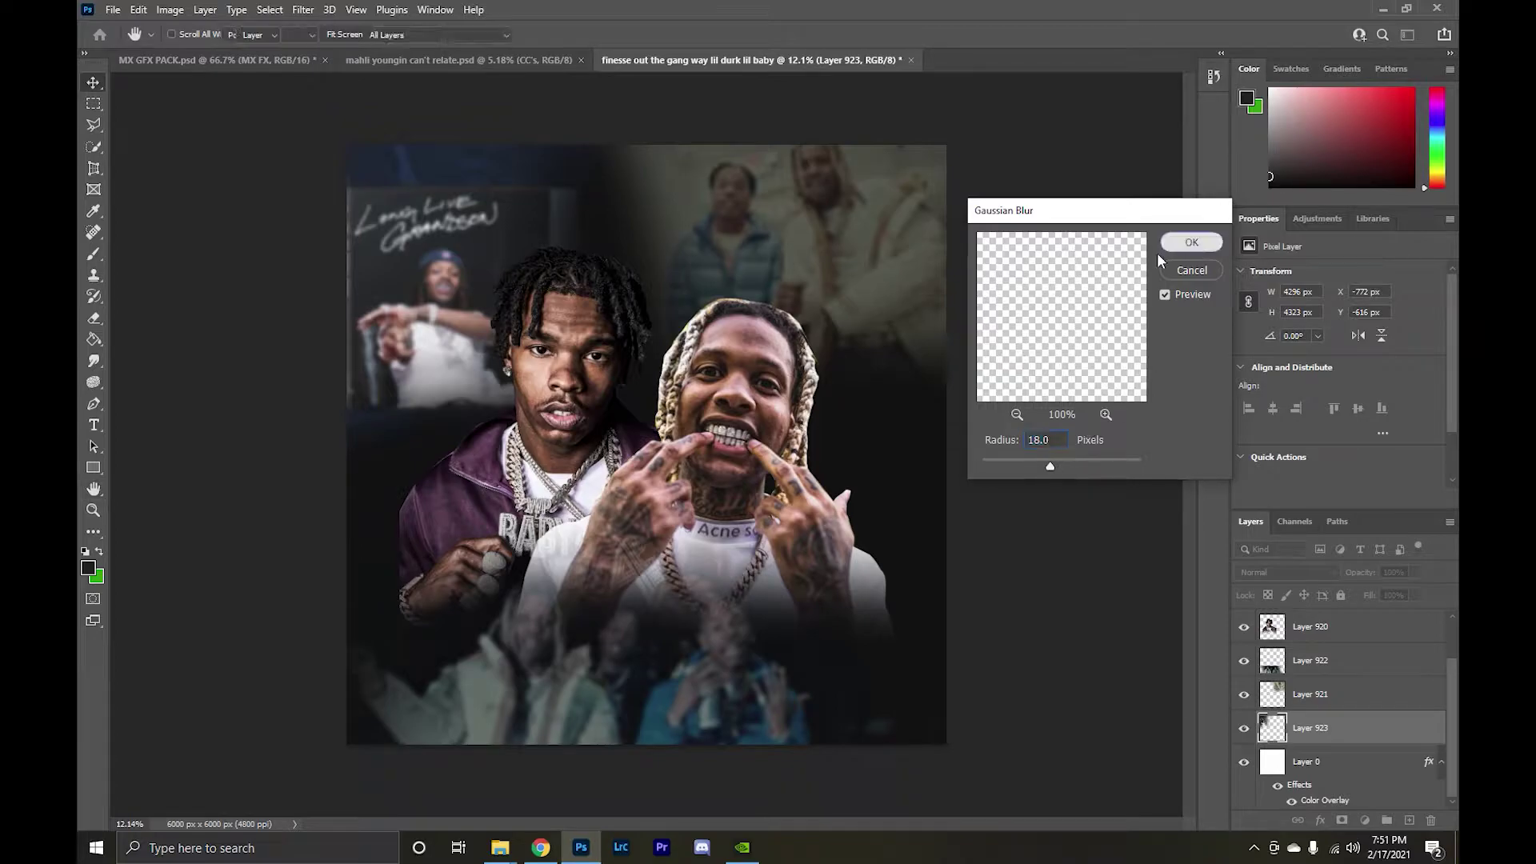
{"action": "left_click", "coordinate": [1192, 241]}
{"action": "key", "text": "ctrl+t"}
{"action": "left_click_drag", "start_coordinate": [654, 513], "coordinate": [633, 468]}
{"action": "key", "text": "Return"}
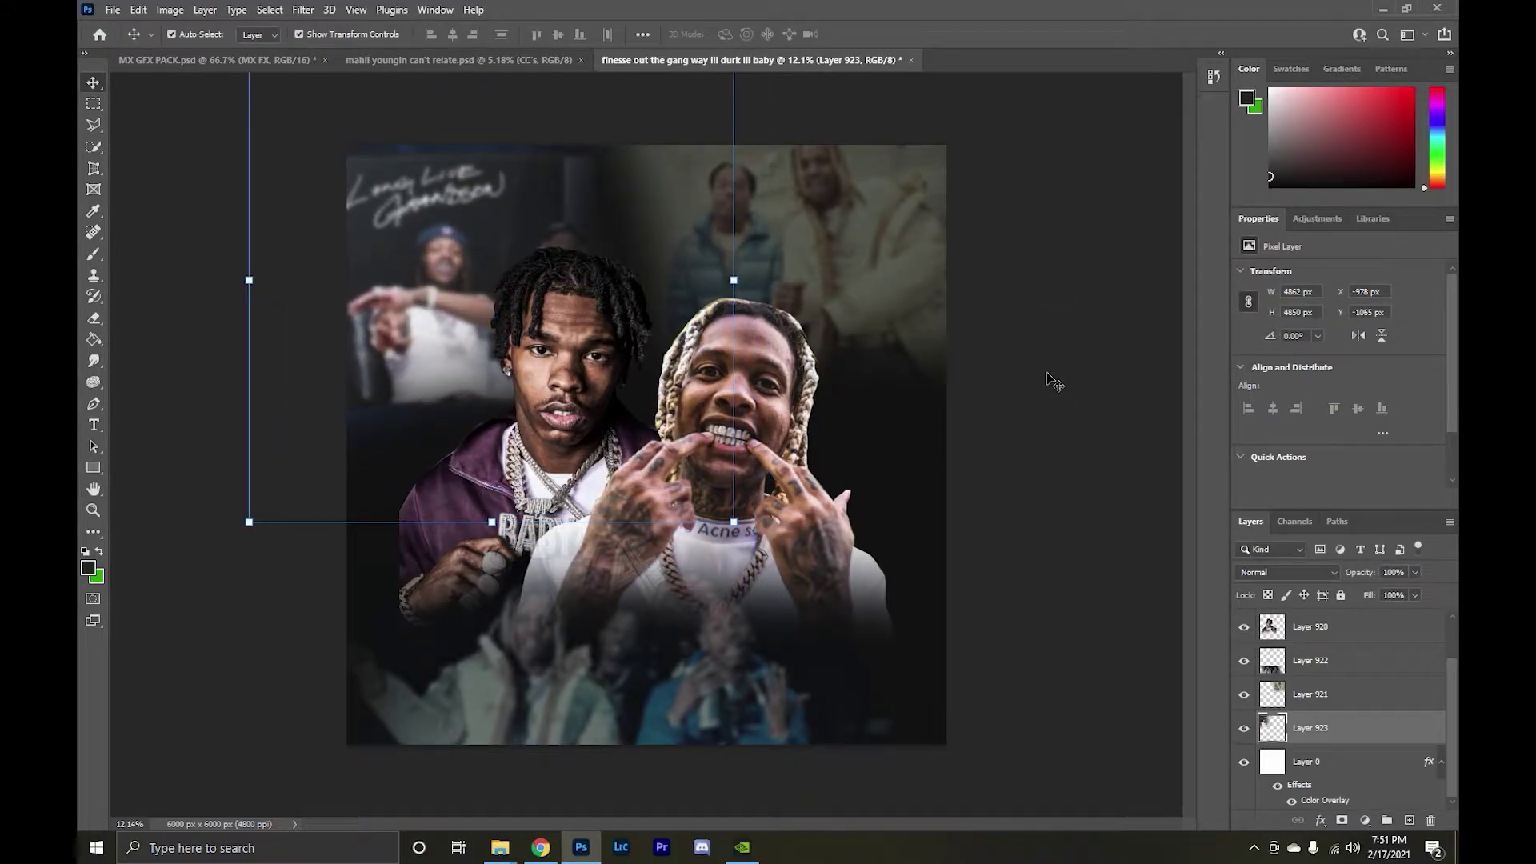
Paste the teal close-up of the right rapper onto the right side.
{"action": "key", "text": "ctrl+v"}
{"action": "left_click_drag", "start_coordinate": [1054, 336], "coordinate": [1054, 424]}
{"action": "key", "text": "e"}
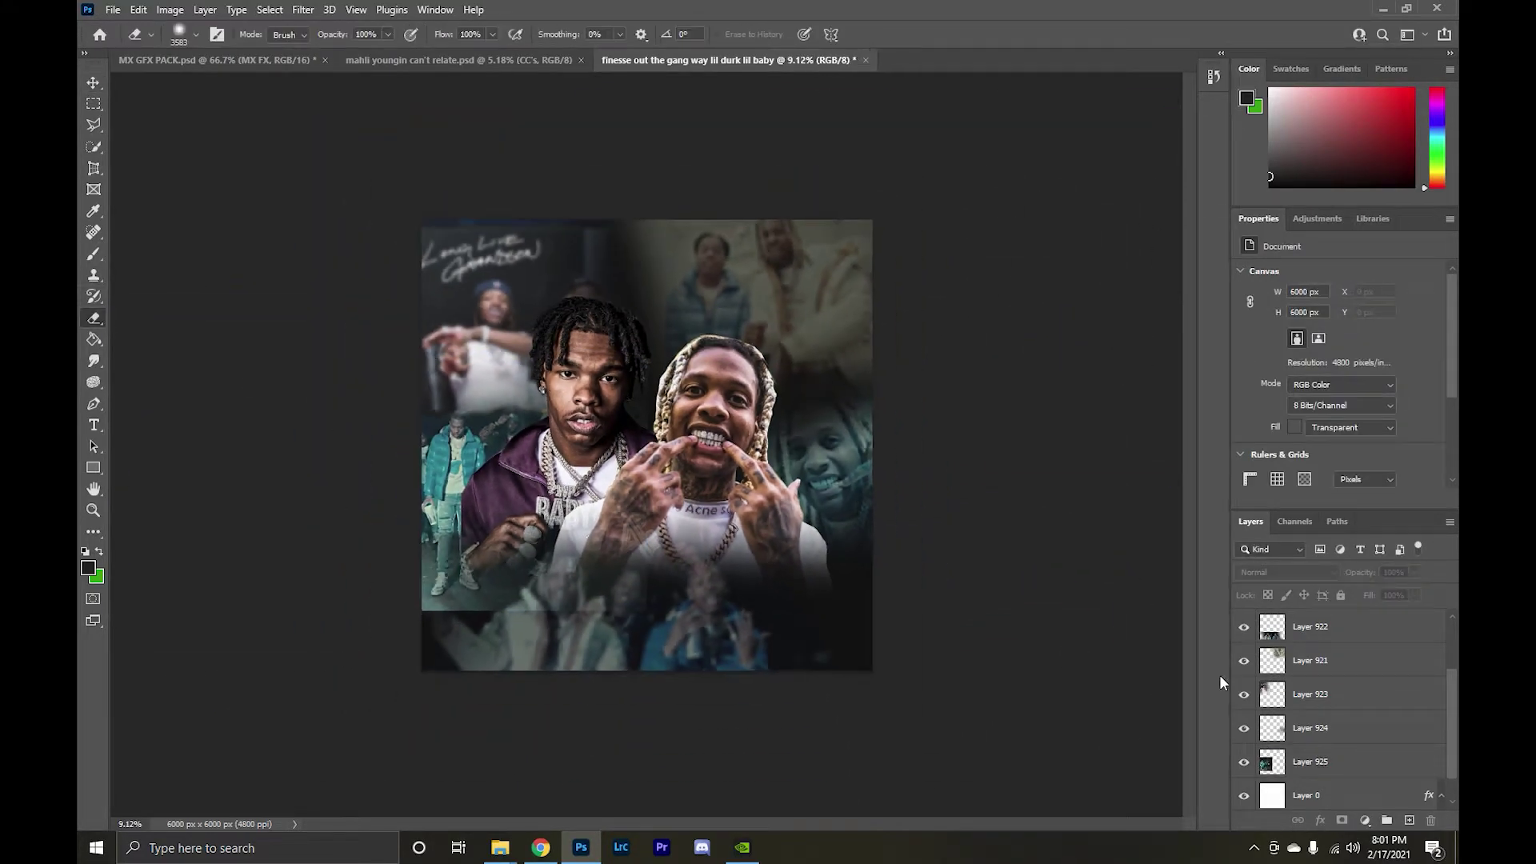
Place the teal figure photo at left, Gaussian-blur it, and lower its opacity to 52%.
{"action": "left_click", "coordinate": [1312, 762]}
{"action": "left_click", "coordinate": [303, 10]}
{"action": "left_click", "coordinate": [552, 232]}
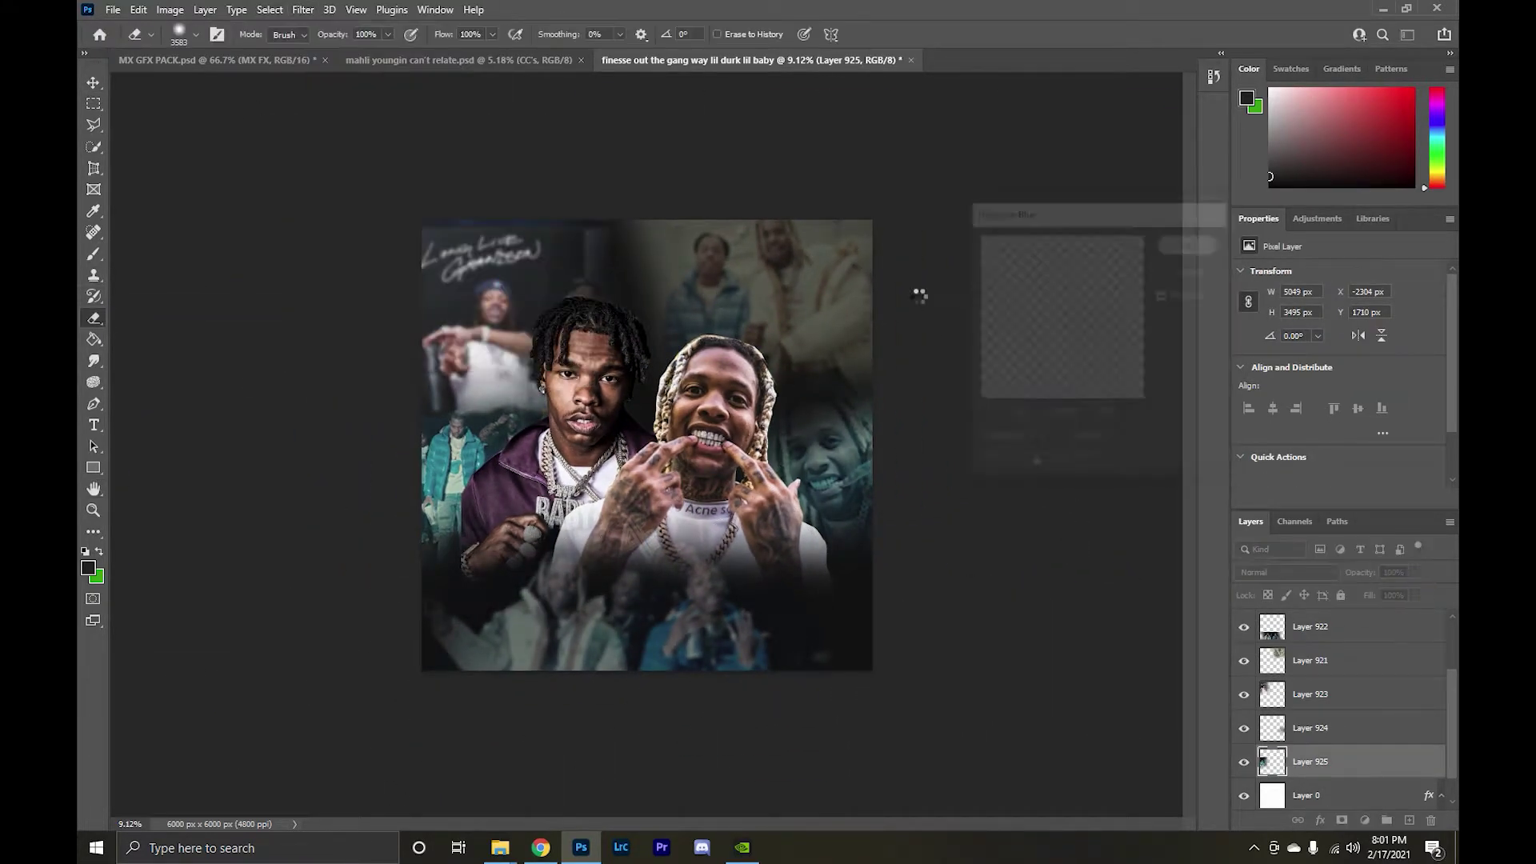
{"action": "left_click", "coordinate": [1414, 573]}
{"action": "left_click_drag", "start_coordinate": [1421, 591], "coordinate": [1390, 594]}
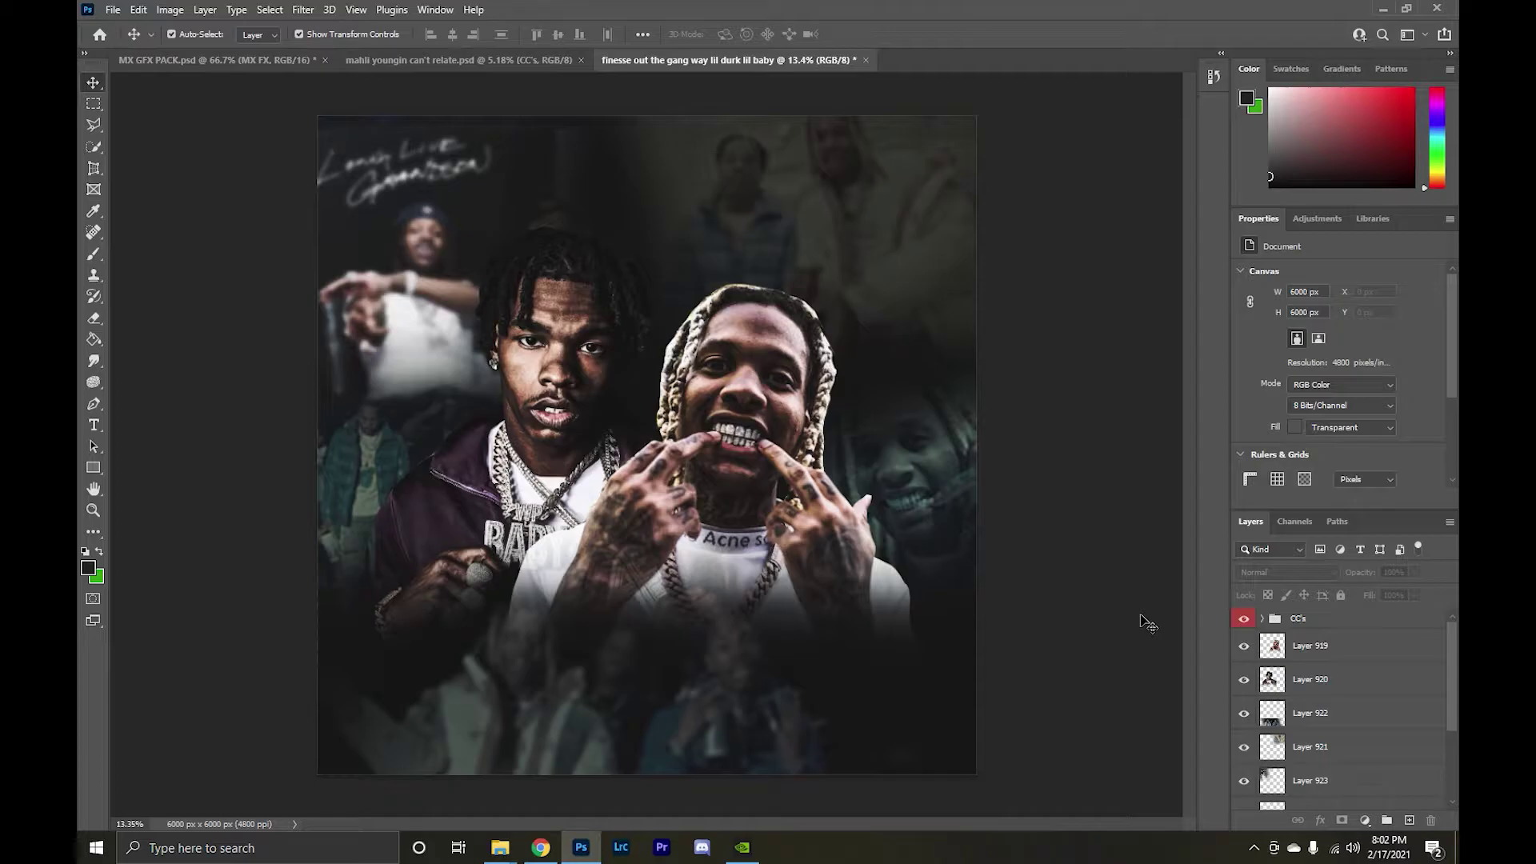
{"action": "scroll", "coordinate": [1149, 624], "scroll_direction": "down", "scroll_amount": 2}
Drop the Parental Advisory label onto the cover, scaled down at bottom centre.
{"action": "scroll", "coordinate": [1149, 624], "scroll_direction": "up", "scroll_amount": 2}
{"action": "scroll", "coordinate": [1200, 648], "scroll_direction": "down", "scroll_amount": 1}
{"action": "scroll", "coordinate": [1360, 704], "scroll_direction": "down", "scroll_amount": 3}
{"action": "left_click", "coordinate": [500, 847]}
{"action": "left_click_drag", "start_coordinate": [1097, 512], "coordinate": [560, 400]}
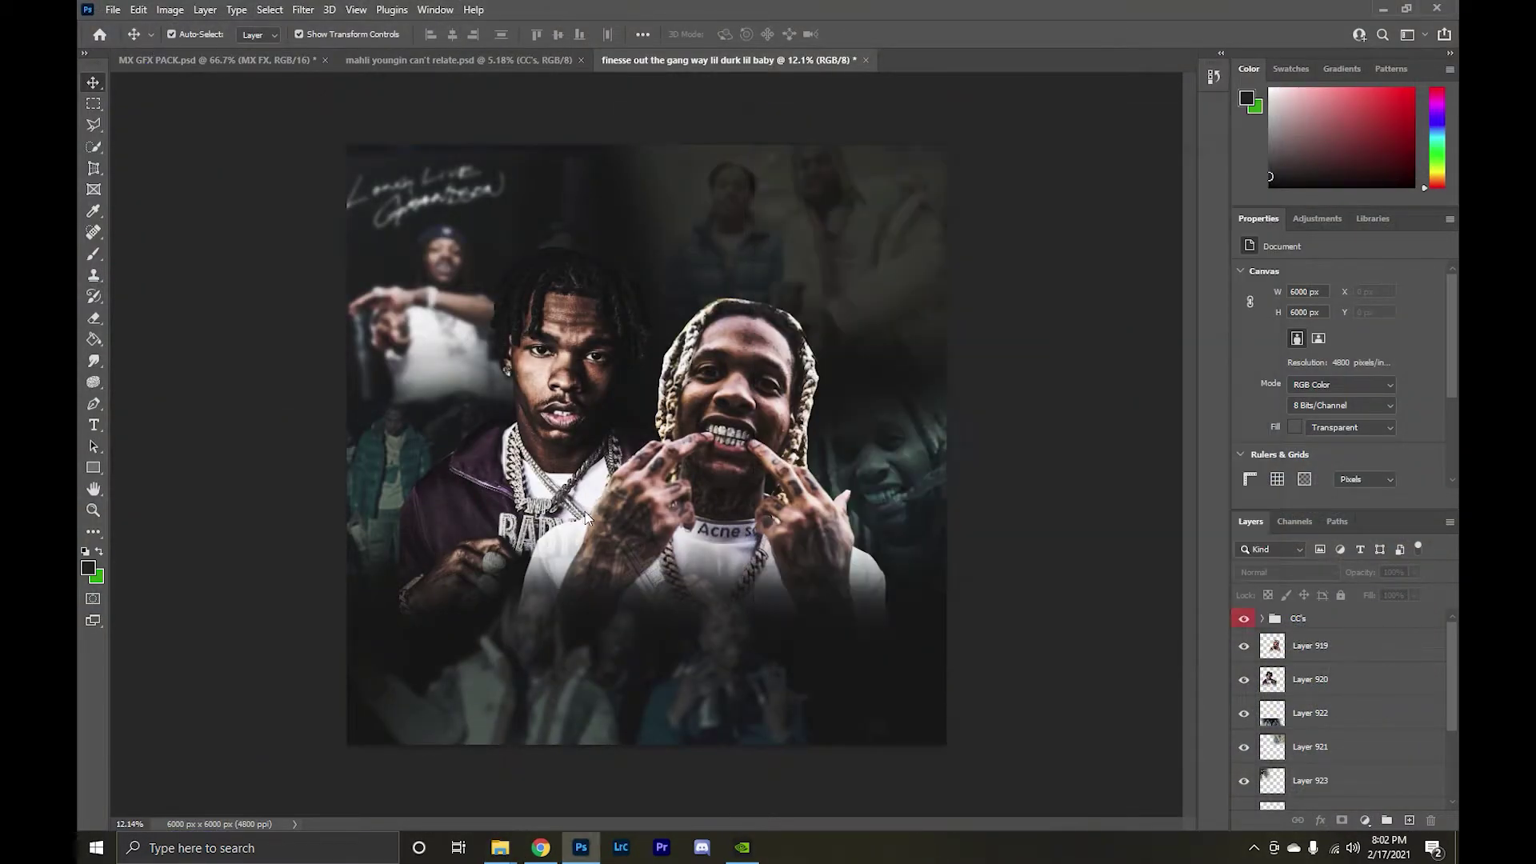
{"action": "mouse_move", "coordinate": [949, 230]}
{"action": "left_mouse_down"}
{"action": "mouse_move", "coordinate": [460, 676]}
{"action": "mouse_move", "coordinate": [640, 692]}
{"action": "left_mouse_up"}
{"action": "key", "text": "Return"}
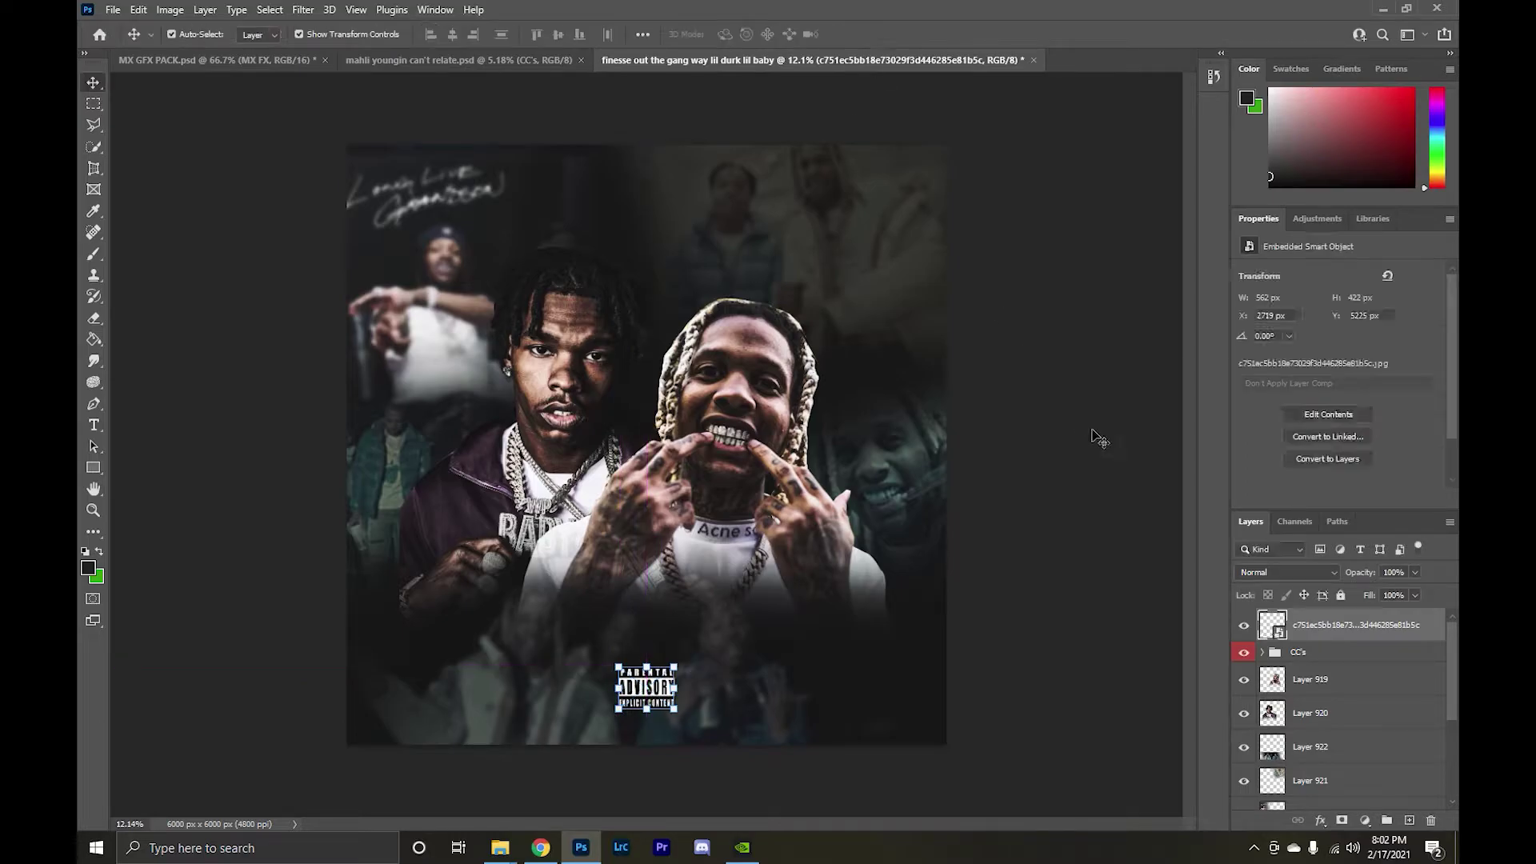
Add a small MX logo beside the Parental Advisory label.
{"action": "scroll", "coordinate": [768, 464], "scroll_direction": "up", "scroll_amount": 1}
{"action": "left_click", "coordinate": [500, 848]}
{"action": "scroll", "coordinate": [1128, 459], "scroll_direction": "down", "scroll_amount": 3}
{"action": "scroll", "coordinate": [1120, 456], "scroll_direction": "down", "scroll_amount": 3}
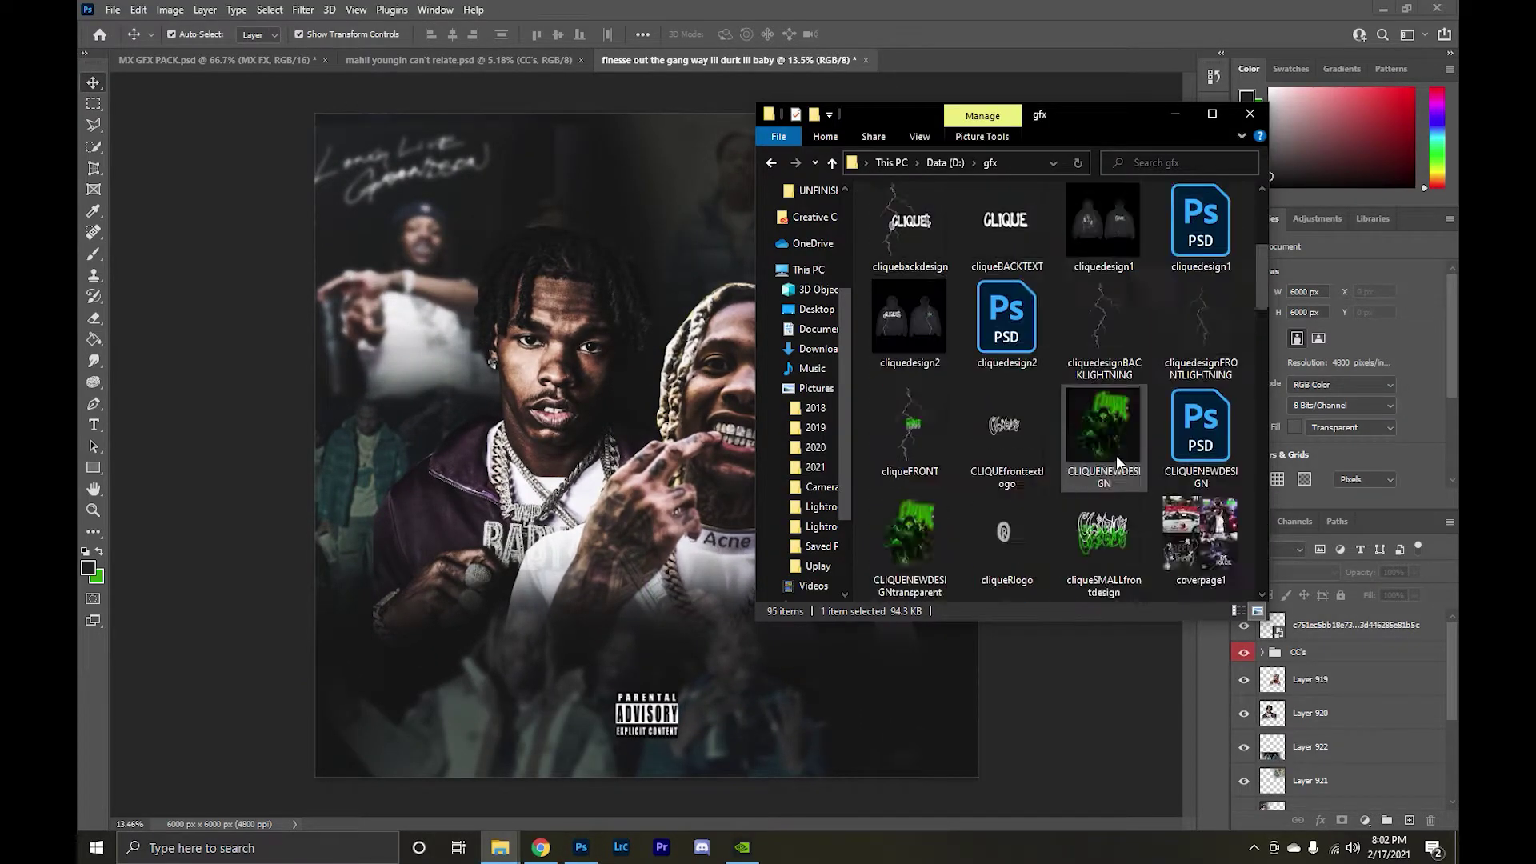
{"action": "scroll", "coordinate": [1136, 447], "scroll_direction": "down", "scroll_amount": 3}
{"action": "left_click_drag", "start_coordinate": [899, 549], "coordinate": [416, 672]}
{"action": "left_click_drag", "start_coordinate": [514, 583], "coordinate": [373, 713]}
{"action": "mouse_move", "coordinate": [344, 743]}
{"action": "left_mouse_down"}
{"action": "mouse_move", "coordinate": [697, 715]}
{"action": "mouse_move", "coordinate": [708, 700]}
{"action": "left_mouse_up"}
{"action": "key", "text": "Return"}
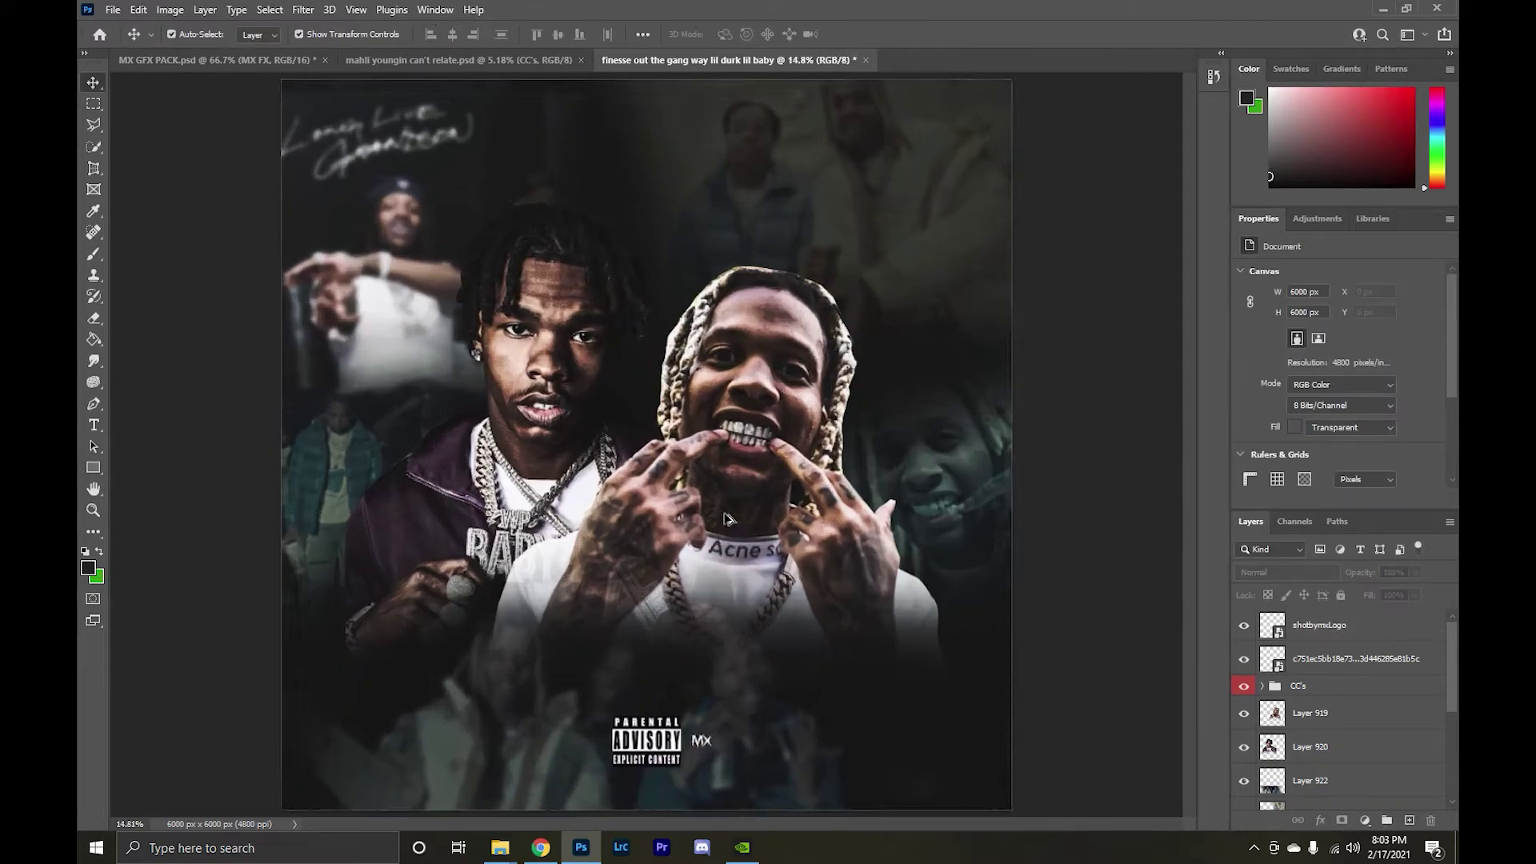
Move the CC's group to the top and switch to the MX GFX PACK document.
{"action": "scroll", "coordinate": [960, 560], "scroll_direction": "down", "scroll_amount": 1}
{"action": "left_click_drag", "start_coordinate": [1298, 685], "coordinate": [1308, 613]}
{"action": "key", "text": "ctrl+Tab"}
{"action": "left_click", "coordinate": [1281, 781]}
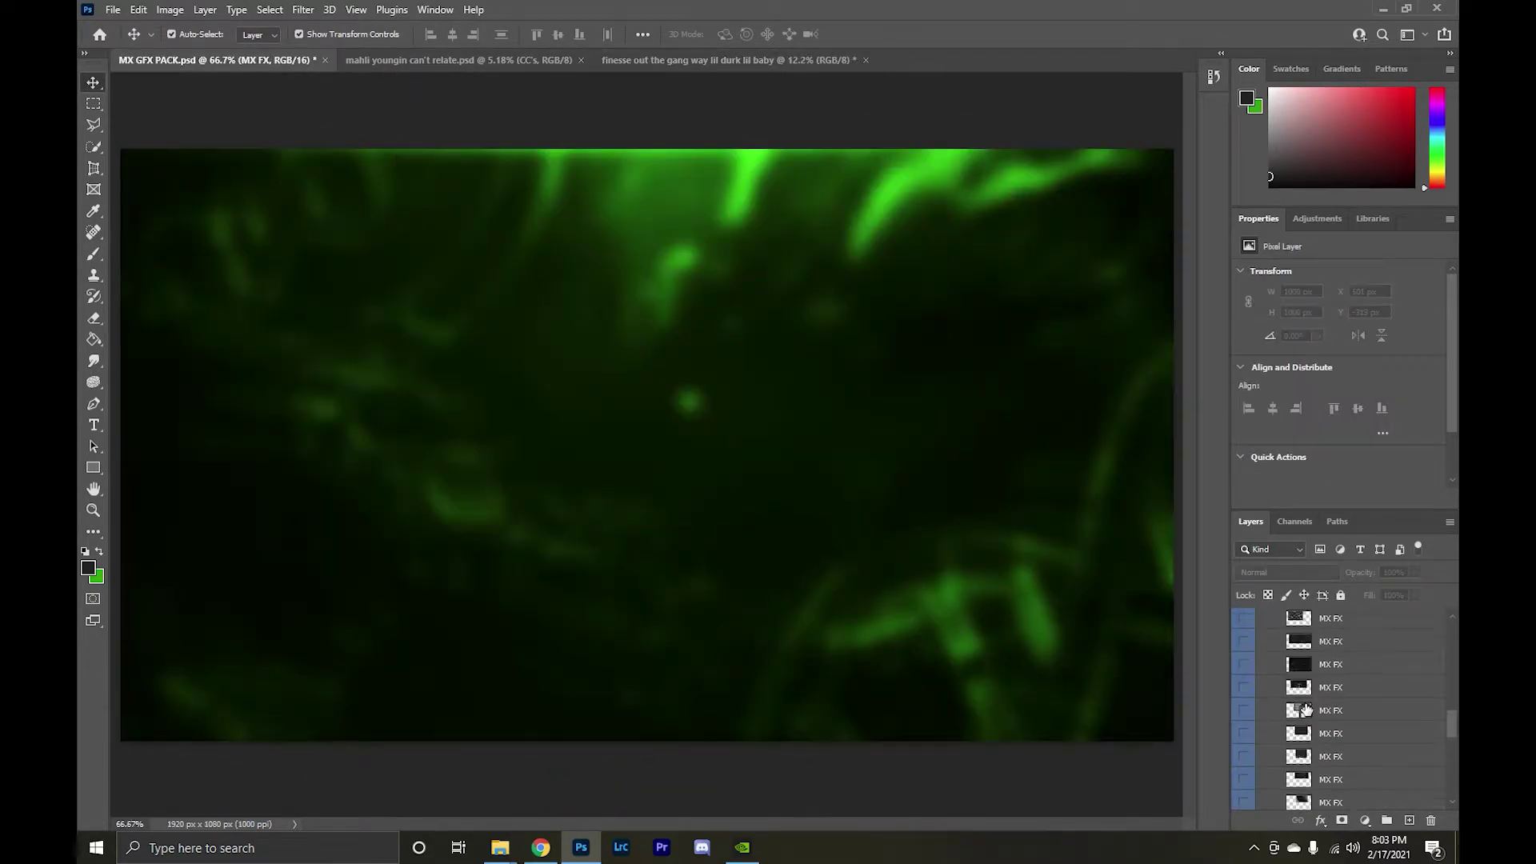
Show the LIGHT 13 flare and drag it into the cover document.
{"action": "left_click", "coordinate": [1275, 780]}
{"action": "left_click", "coordinate": [1277, 644]}
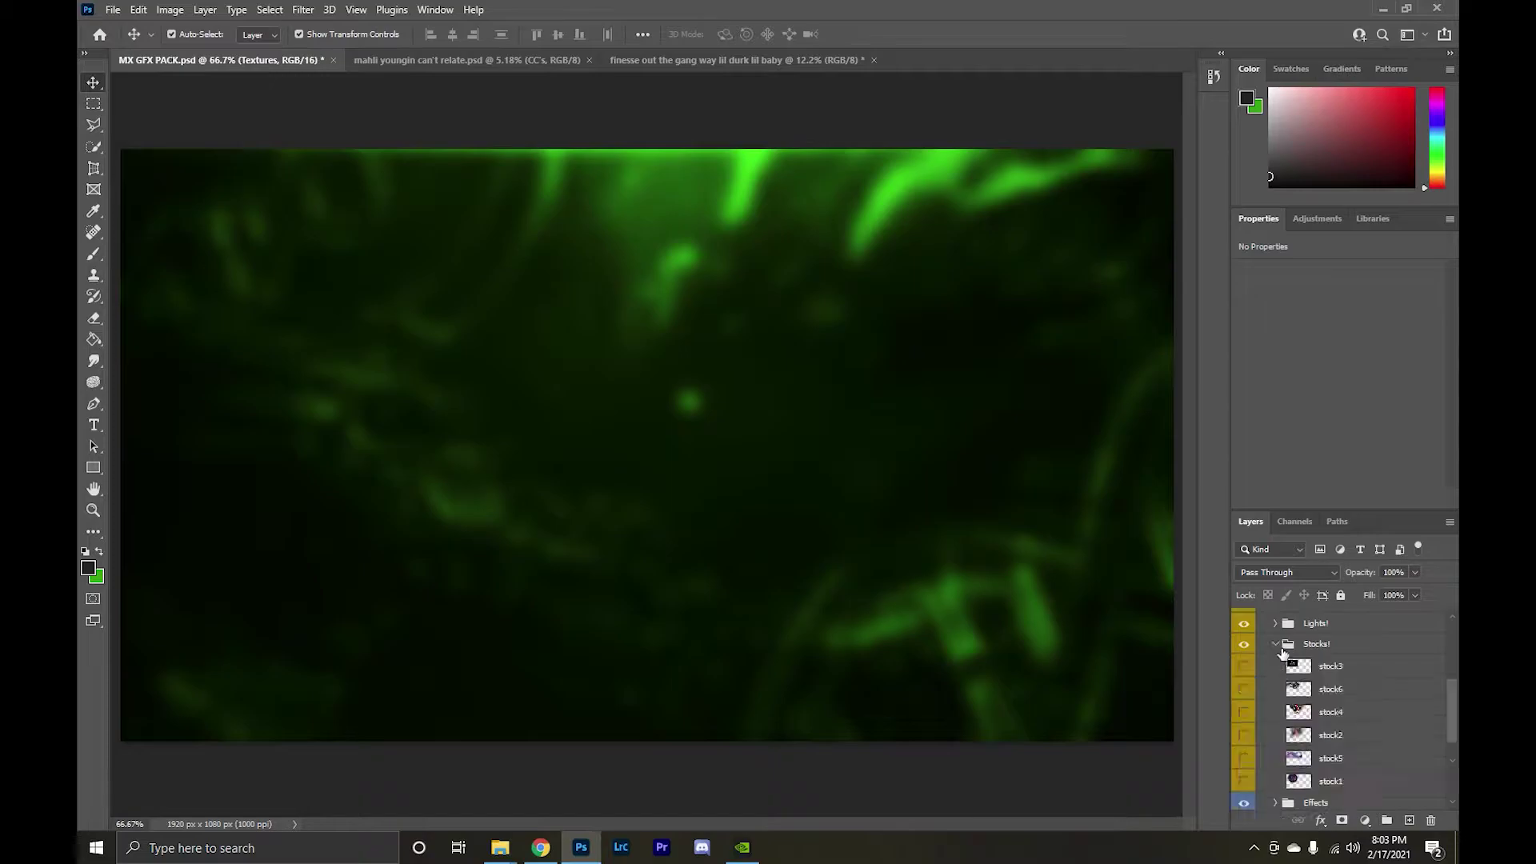
{"action": "left_click", "coordinate": [1275, 623]}
{"action": "scroll", "coordinate": [1328, 704], "scroll_direction": "down", "scroll_amount": 3}
{"action": "left_click", "coordinate": [1244, 652]}
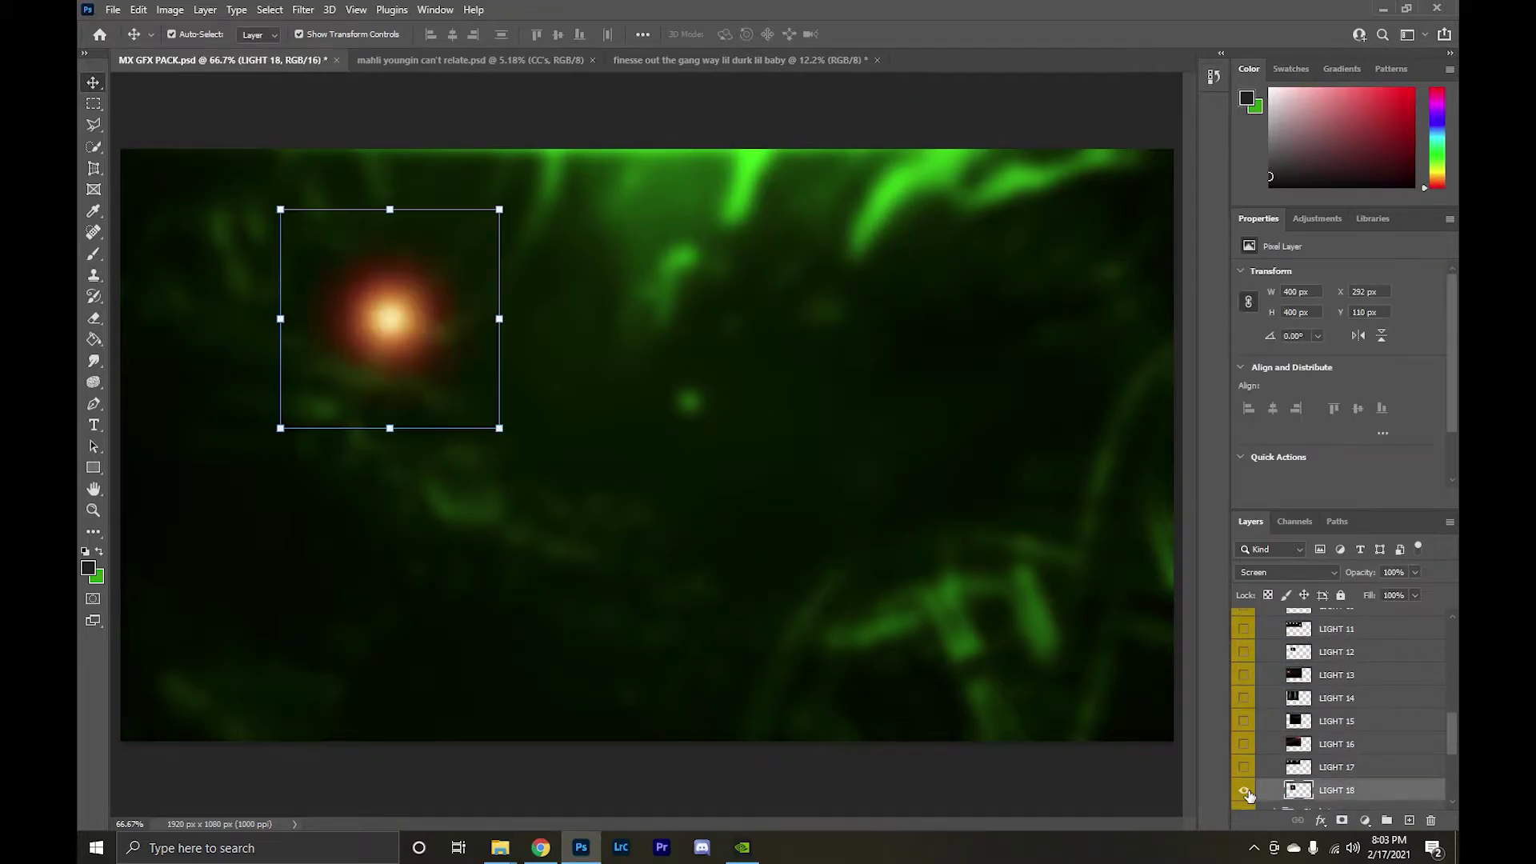
{"action": "left_click_drag", "start_coordinate": [1296, 676], "coordinate": [834, 510]}
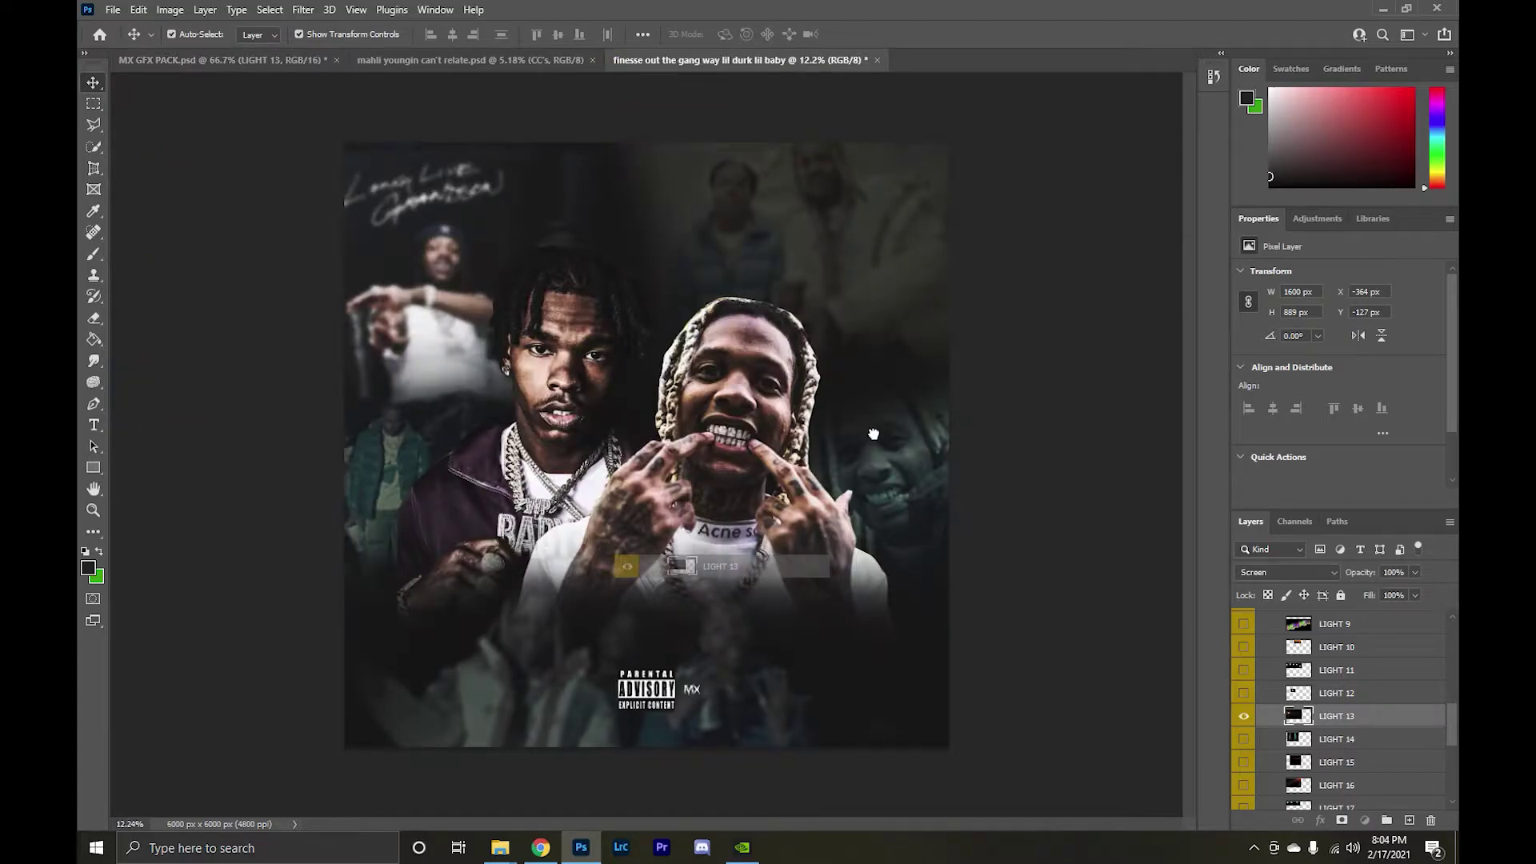
{"action": "mouse_move", "coordinate": [873, 434]}
{"action": "left_mouse_down"}
{"action": "mouse_move", "coordinate": [720, 568]}
{"action": "mouse_move", "coordinate": [770, 470]}
{"action": "mouse_move", "coordinate": [560, 528]}
{"action": "mouse_move", "coordinate": [721, 422]}
{"action": "mouse_move", "coordinate": [717, 448]}
{"action": "mouse_move", "coordinate": [738, 445]}
{"action": "left_mouse_up"}
Duplicate the flare as enlarged copies and group all the flare layers.
{"action": "key", "text": "ctrl+alt+t"}
{"action": "key", "text": "ctrl+alt+t"}
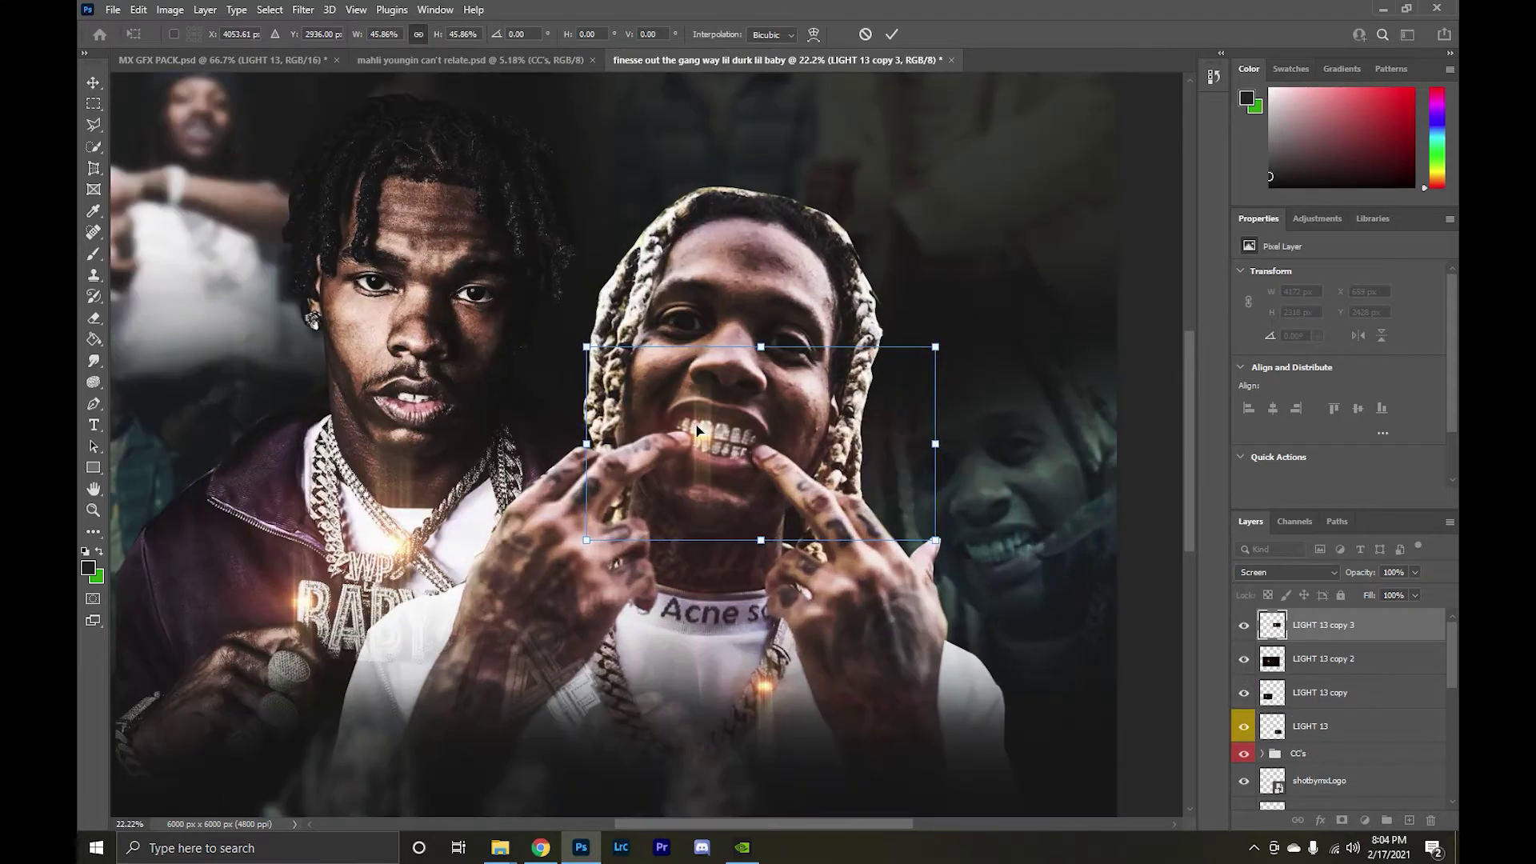
{"action": "key", "text": "Return"}
{"action": "left_click", "coordinate": [1356, 659]}
{"action": "left_click", "coordinate": [1356, 702], "text": "shift"}
{"action": "left_click", "coordinate": [1355, 625], "text": "shift"}
{"action": "left_click", "coordinate": [1355, 726], "text": "shift"}
{"action": "key", "text": "ctrl+g"}
{"action": "left_click", "coordinate": [1317, 218]}
Add a light-blue gradient map over the cover in Color blend mode.
{"action": "left_click", "coordinate": [1302, 320]}
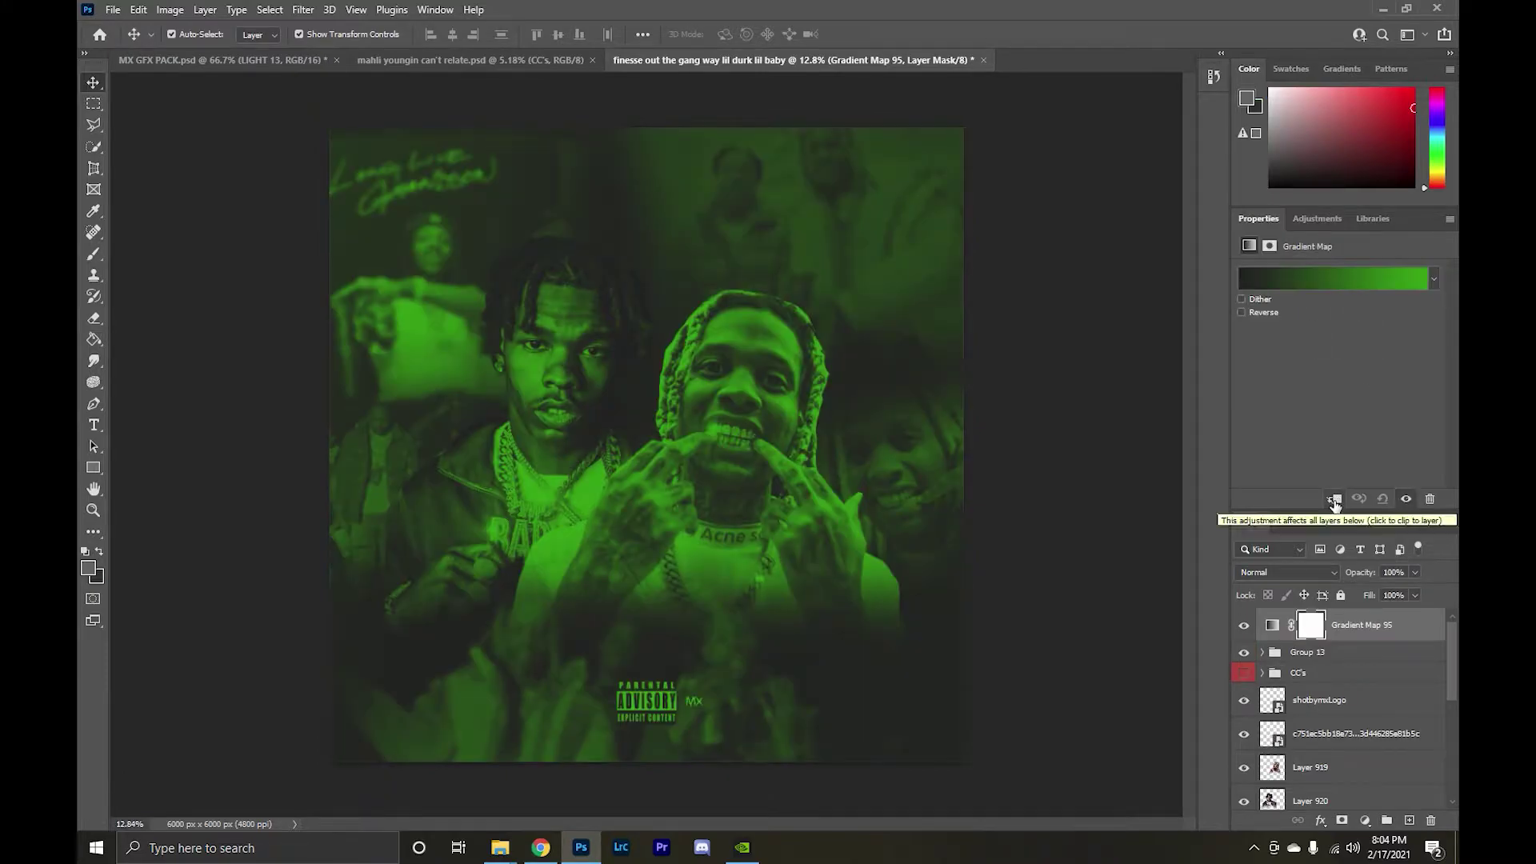
{"action": "left_click", "coordinate": [1433, 279]}
{"action": "left_click", "coordinate": [1264, 332]}
{"action": "left_click", "coordinate": [1263, 316]}
{"action": "left_click", "coordinate": [1286, 572]}
{"action": "left_click", "coordinate": [1264, 805]}
Hide the CC's group and change the gradient map's blend mode.
{"action": "right_click", "coordinate": [1389, 637]}
{"action": "key", "text": "Escape"}
{"action": "left_click", "coordinate": [1247, 674]}
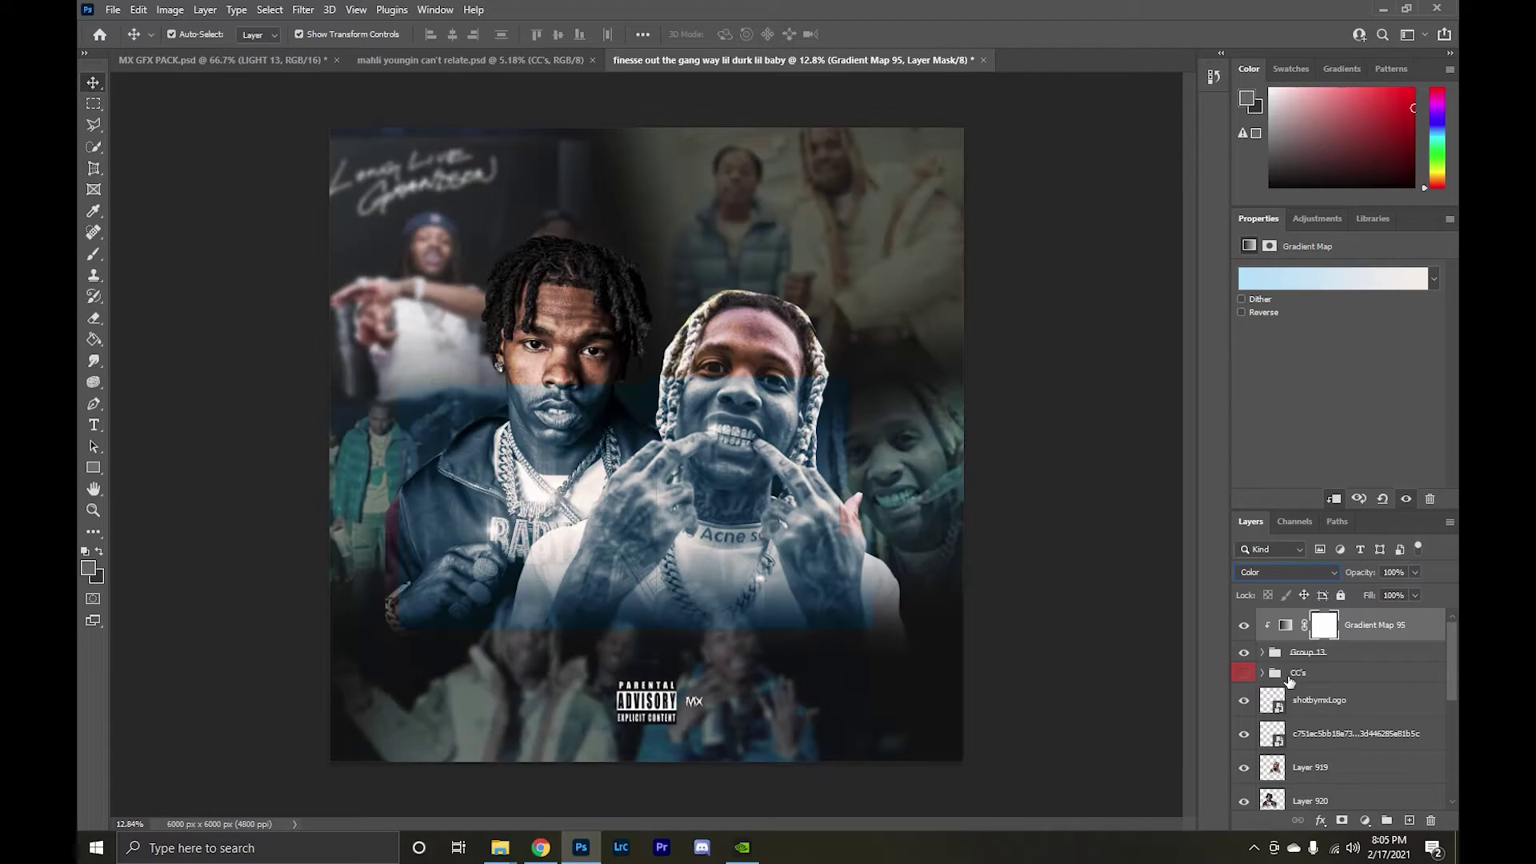
{"action": "left_click", "coordinate": [1287, 572]}
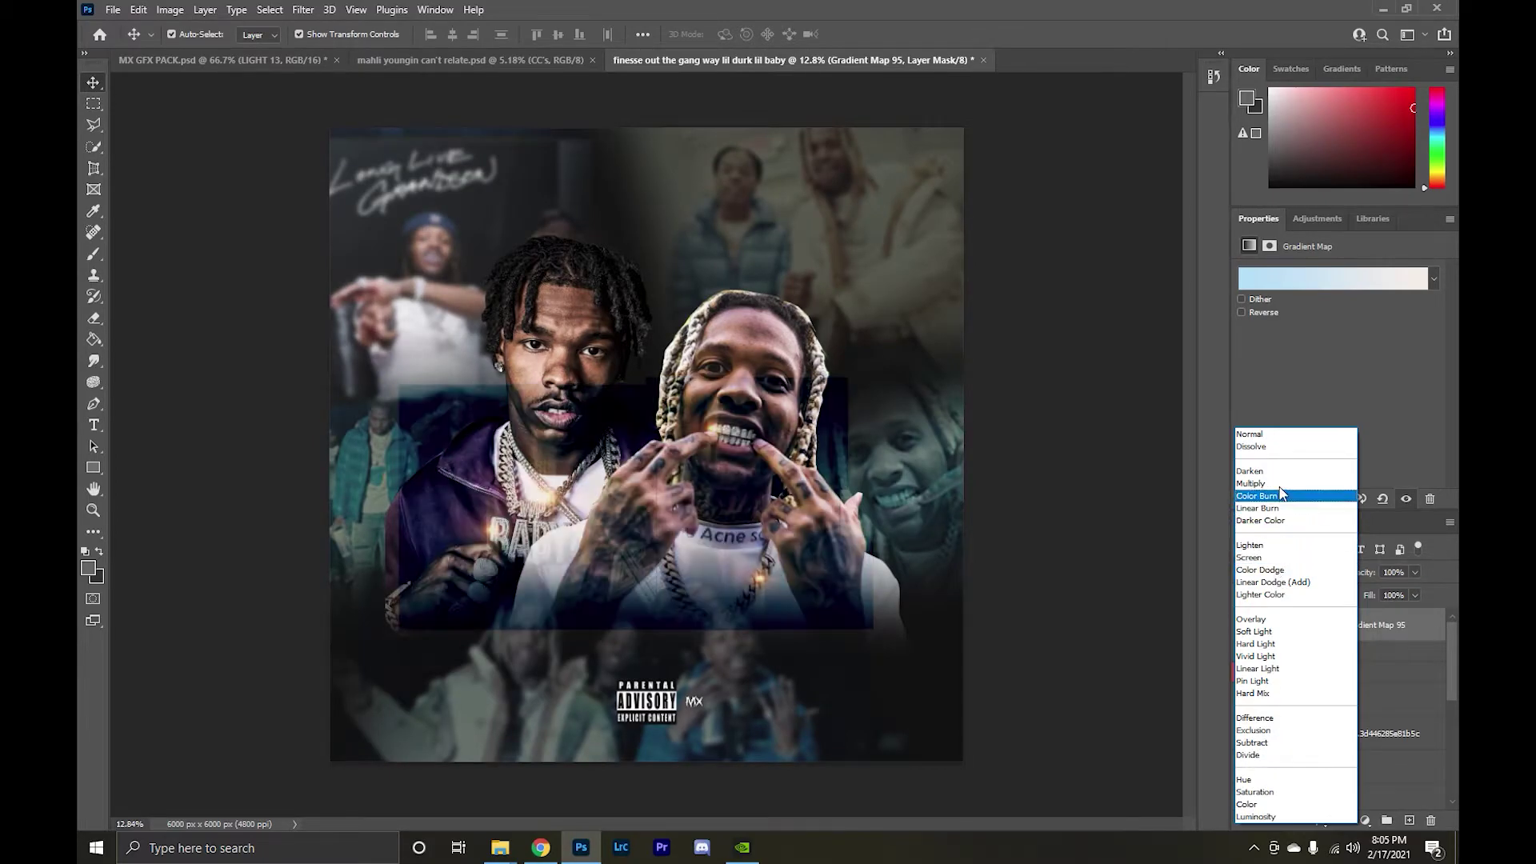
{"action": "left_click", "coordinate": [1286, 620]}
Group the lights into Group 13 and give LIGHT 13 copy 3 a grey Color Overlay.
{"action": "key", "text": "ctrl+g"}
{"action": "right_click", "coordinate": [1280, 619]}
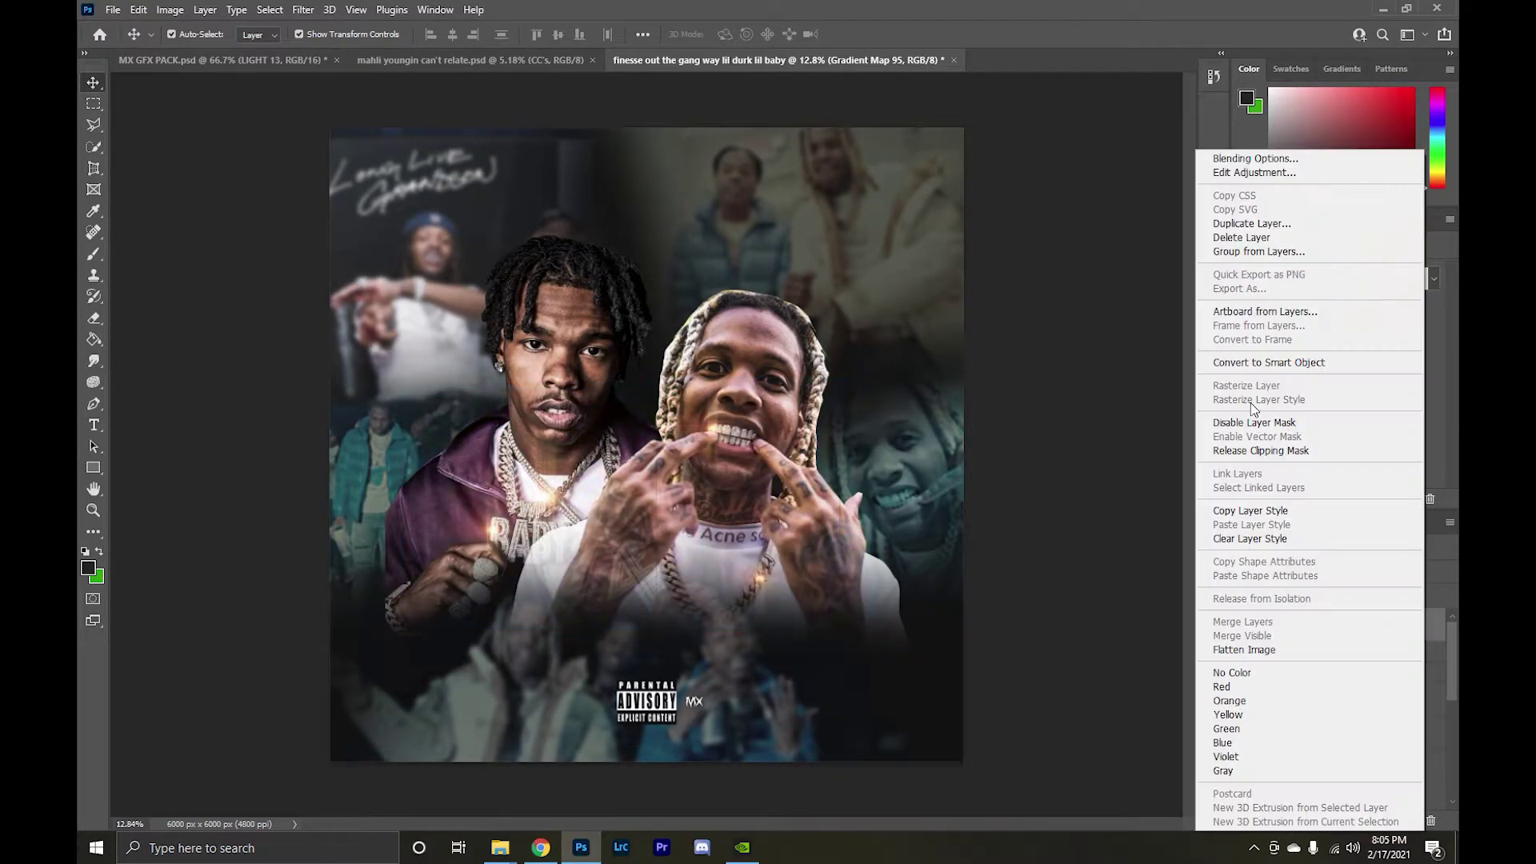
{"action": "left_click", "coordinate": [1192, 629]}
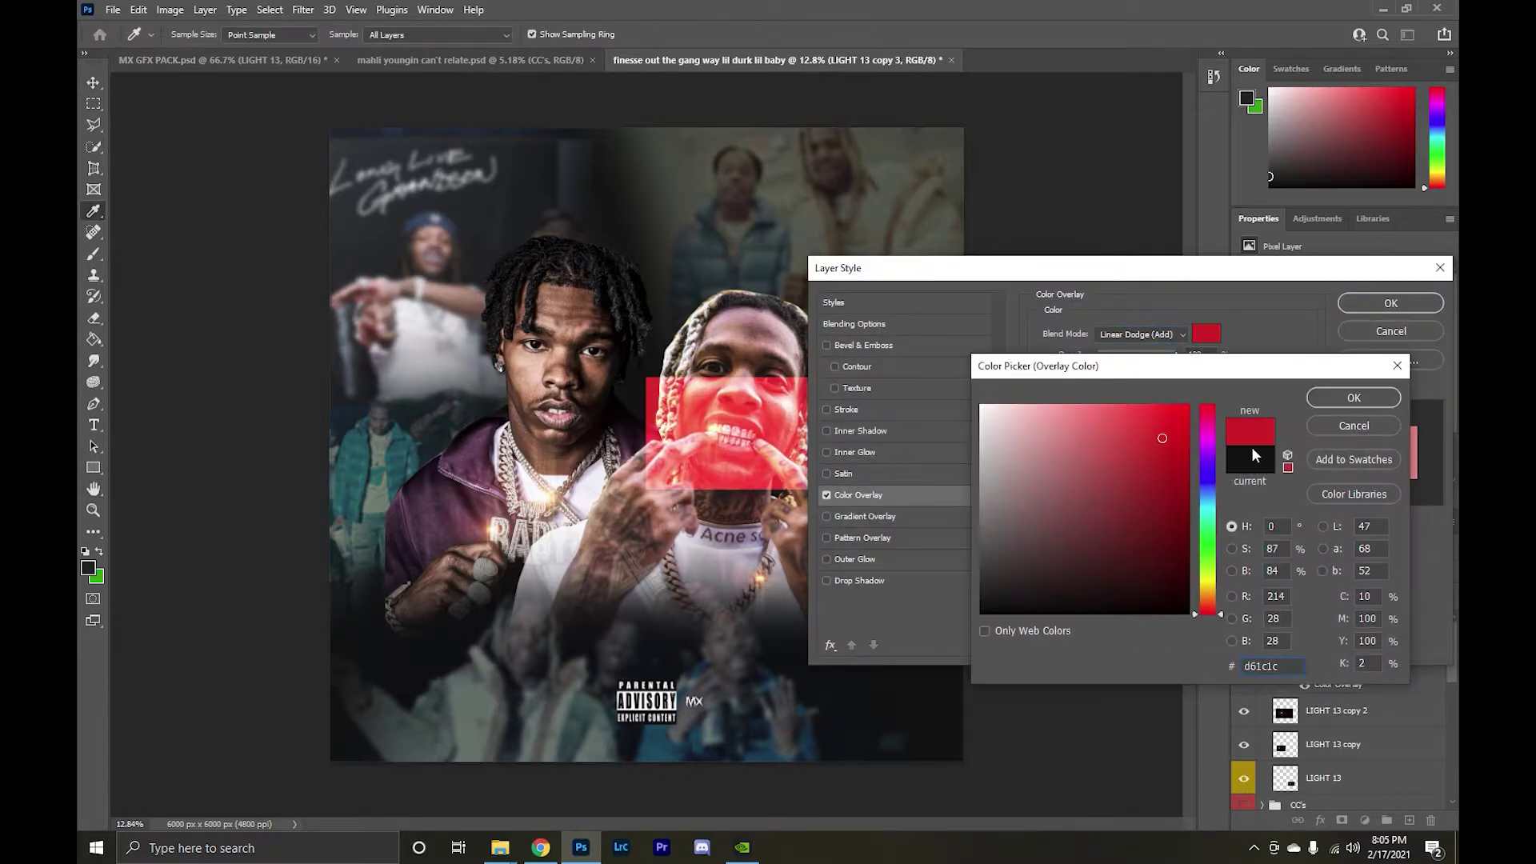
{"action": "left_click", "coordinate": [1114, 706]}
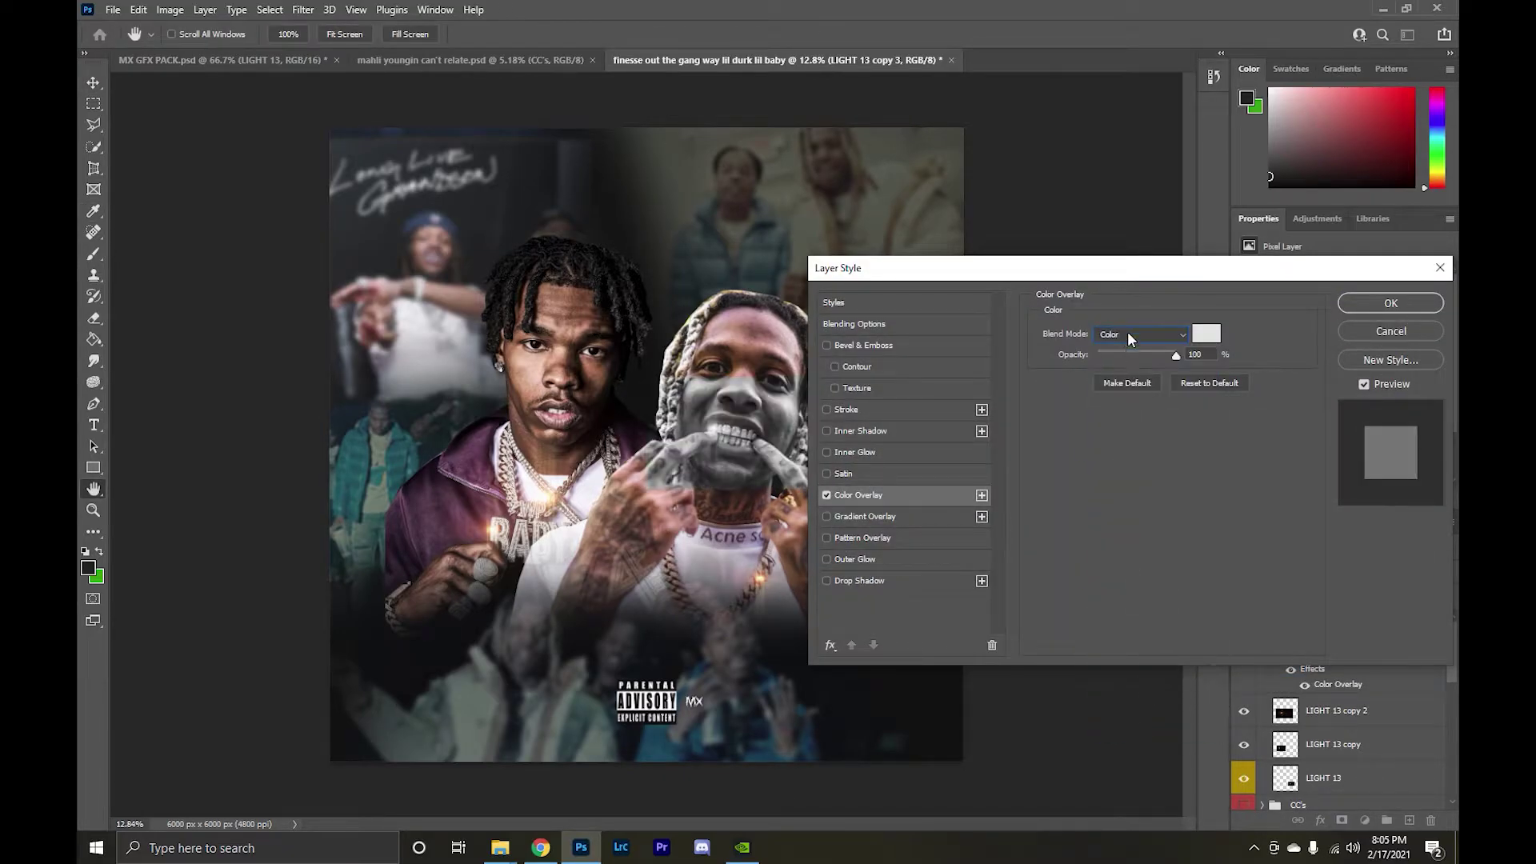
{"action": "left_click", "coordinate": [1390, 303]}
{"action": "key", "text": "ctrl+g"}
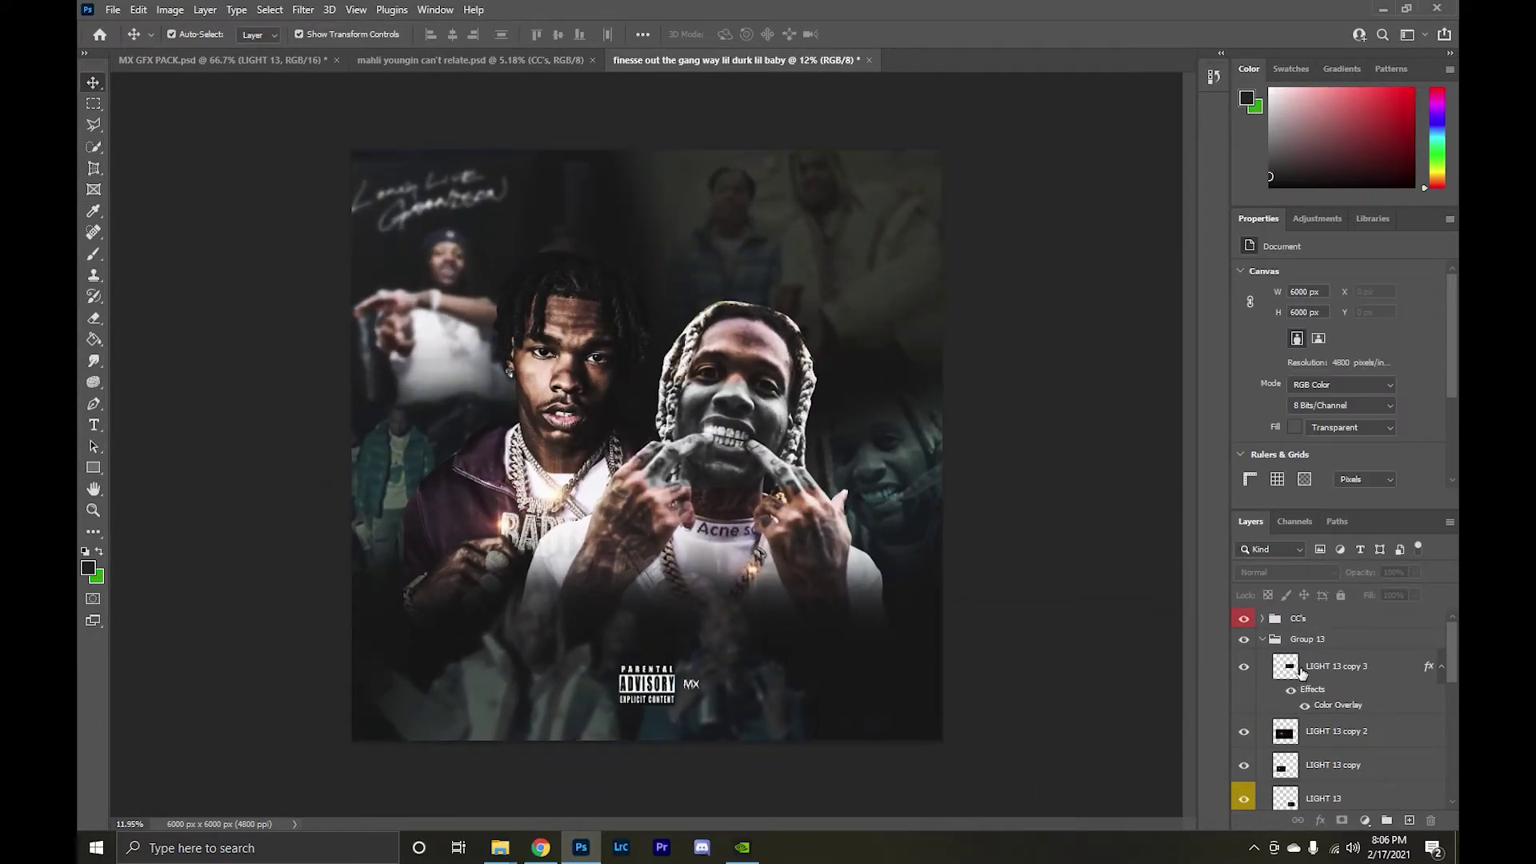
{"action": "left_click", "coordinate": [1280, 671]}
Fit the cover in the window and go to the MX GFX PACK document.
{"action": "key", "text": "ctrl+0"}
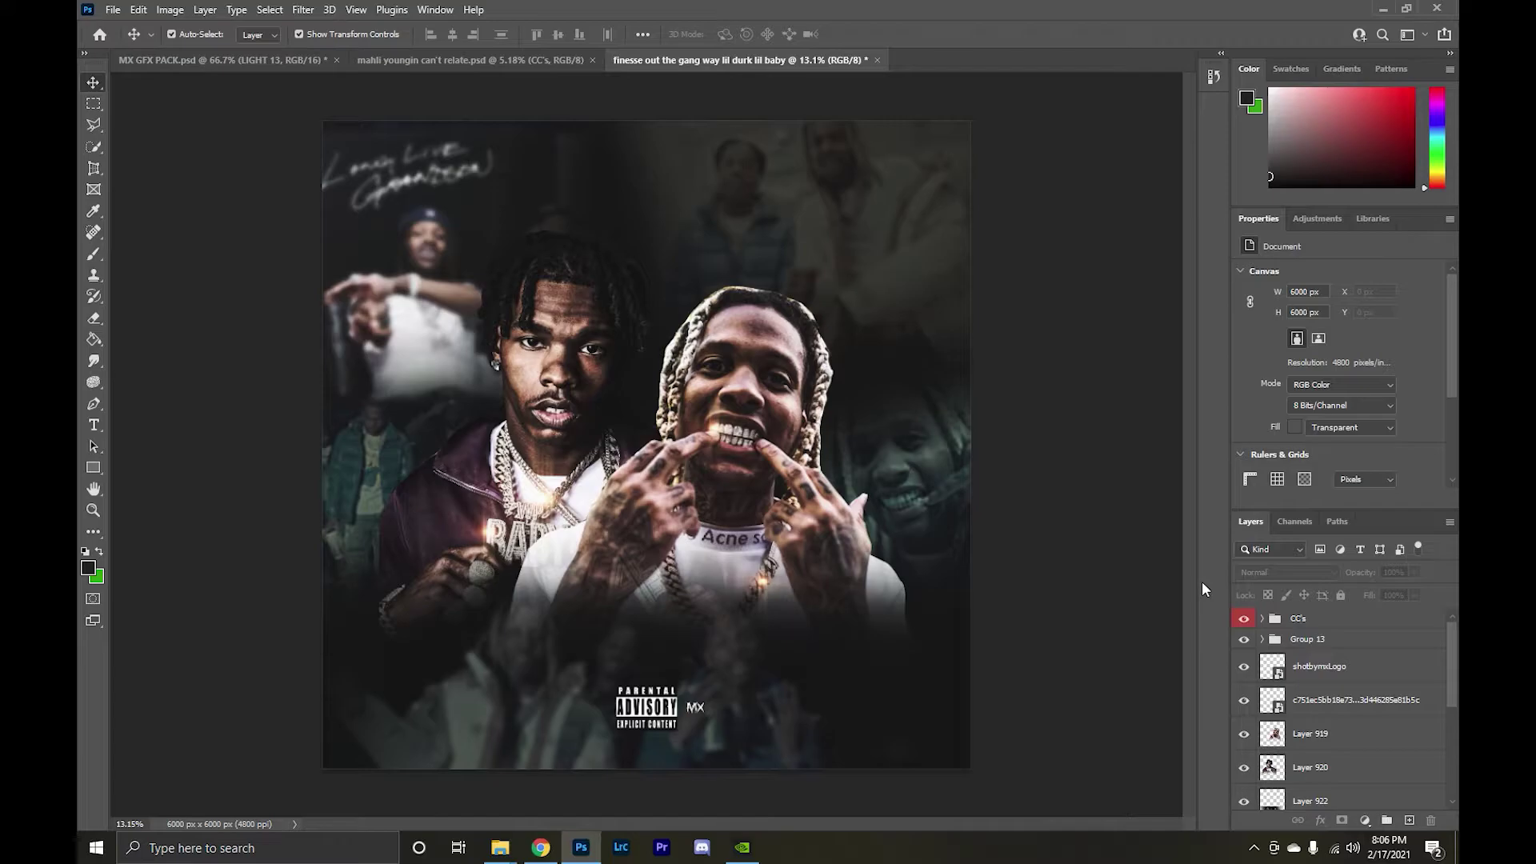
{"action": "left_click", "coordinate": [208, 60]}
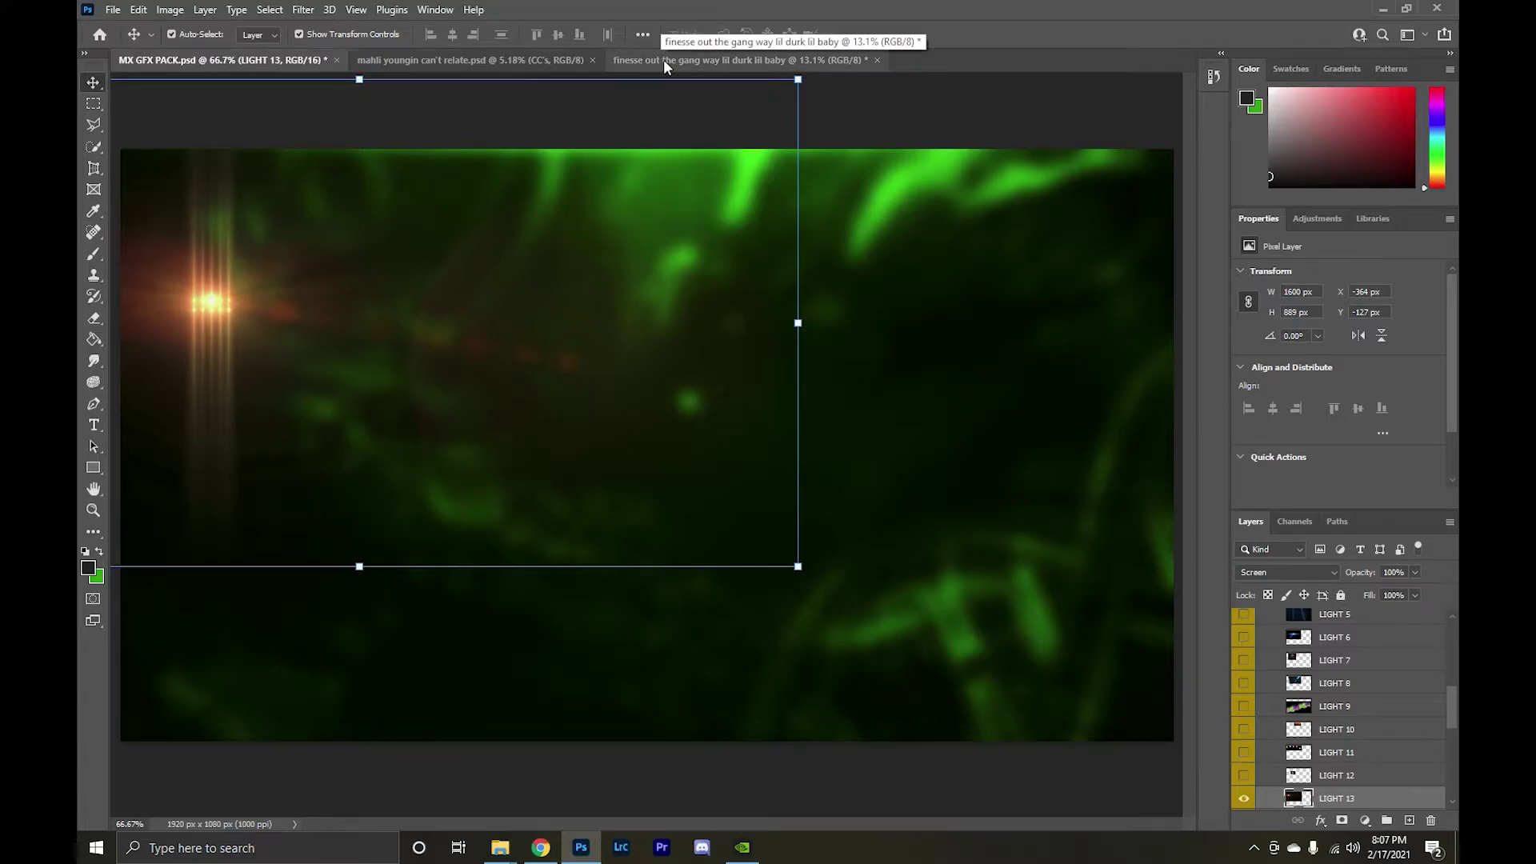
{"action": "left_click", "coordinate": [740, 60]}
{"action": "left_click", "coordinate": [224, 60]}
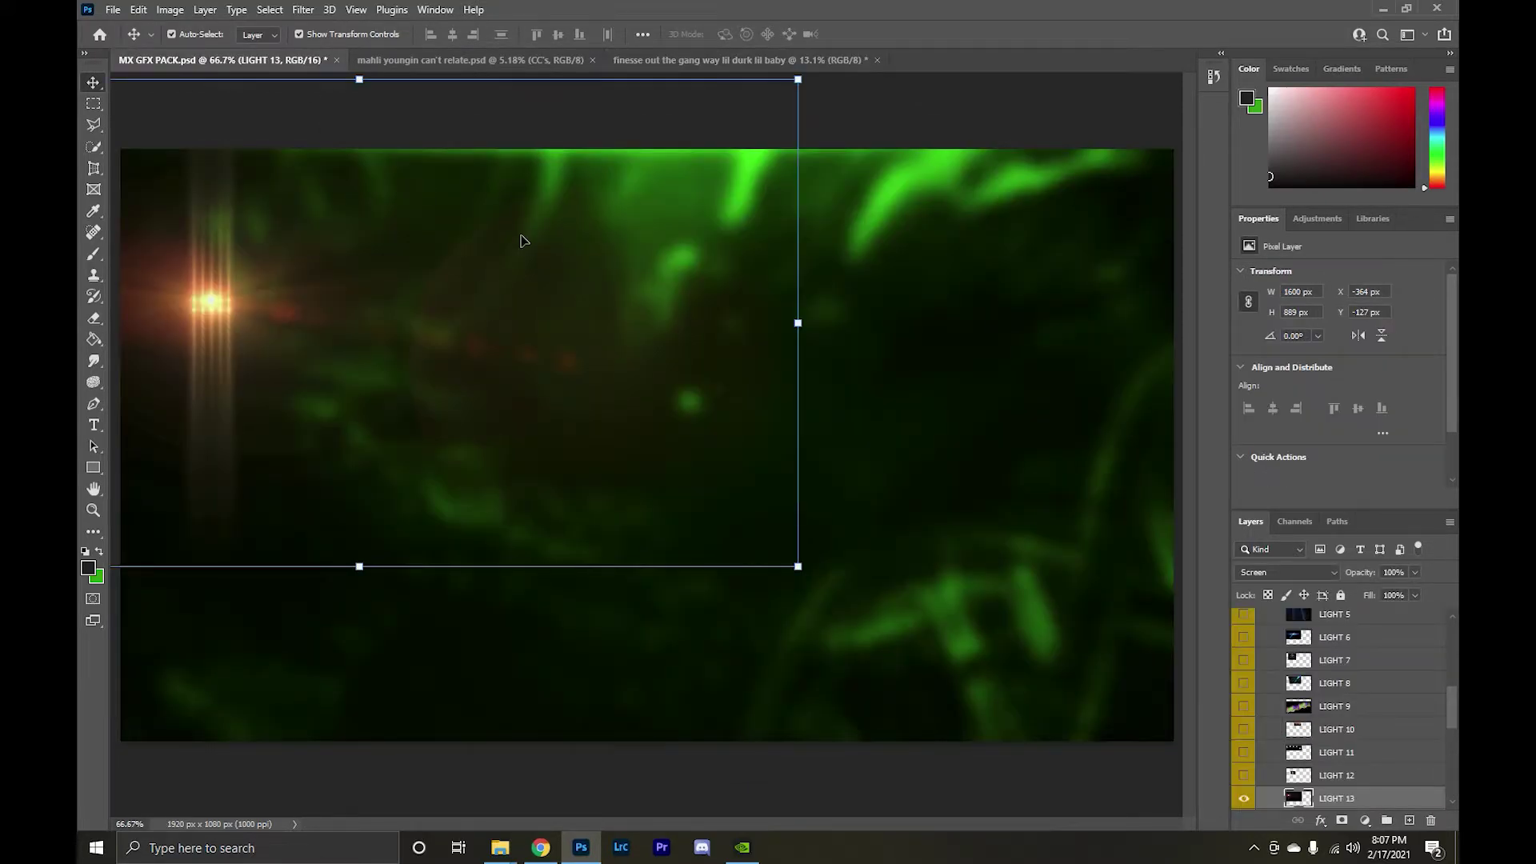
{"action": "left_click", "coordinate": [740, 60]}
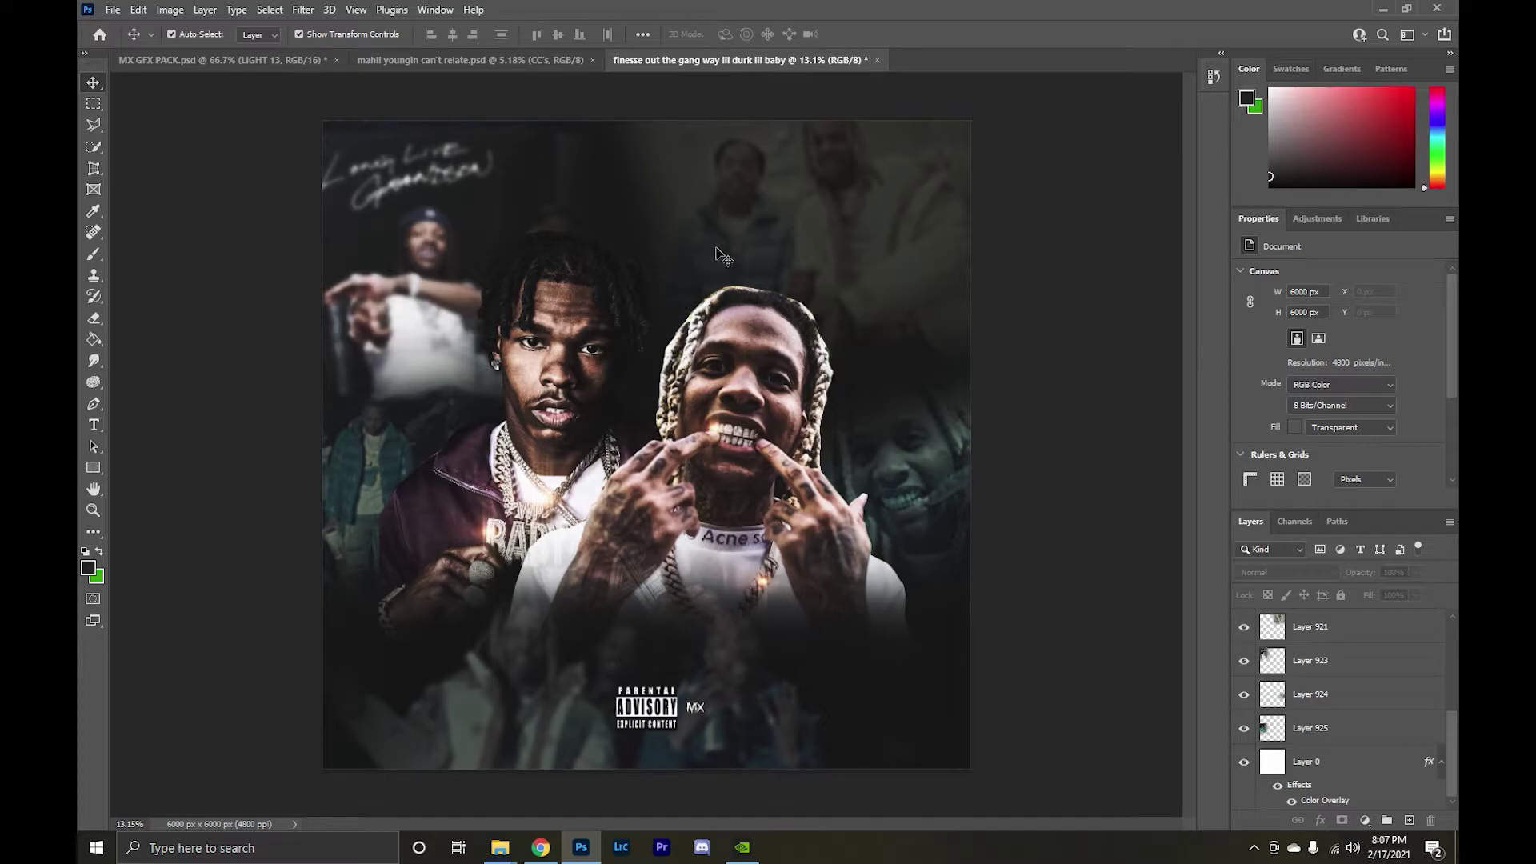
{"action": "left_click", "coordinate": [224, 60]}
{"action": "left_click", "coordinate": [1275, 747]}
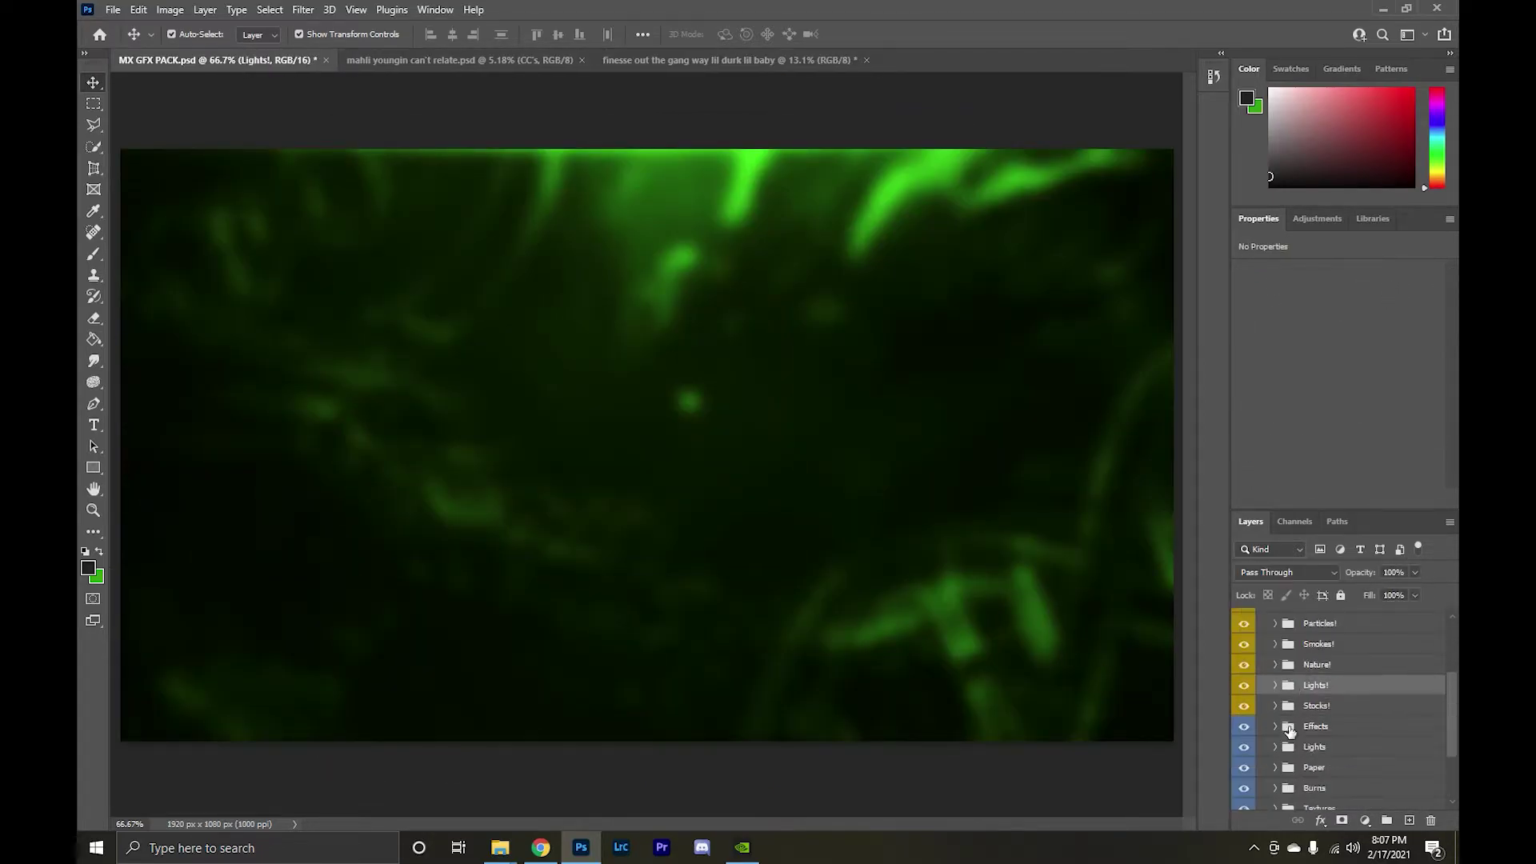
Bring an MX FX spark layer onto the cover, repositioned and rotated about 169 degrees.
{"action": "mouse_move", "coordinate": [1331, 682]}
{"action": "left_mouse_down"}
{"action": "mouse_move", "coordinate": [764, 532]}
{"action": "mouse_move", "coordinate": [794, 509]}
{"action": "left_mouse_up"}
{"action": "key", "text": "ctrl+t"}
{"action": "key", "text": "ctrl+0"}
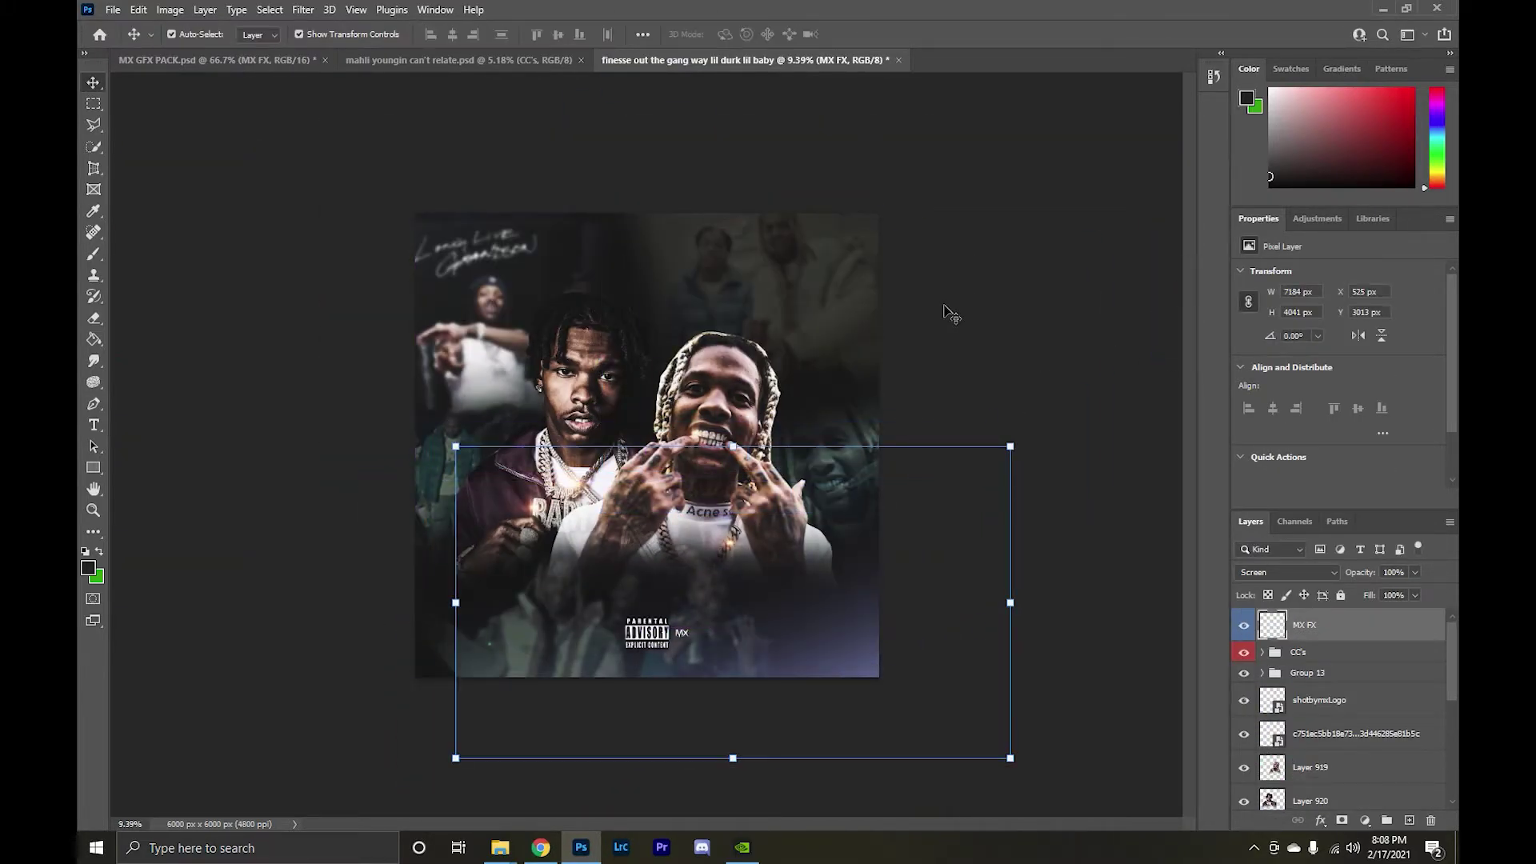
{"action": "left_click_drag", "start_coordinate": [835, 606], "coordinate": [670, 427]}
{"action": "right_click", "coordinate": [702, 343]}
{"action": "left_click", "coordinate": [796, 638]}
{"action": "left_click_drag", "start_coordinate": [952, 136], "coordinate": [900, 64]}
{"action": "key", "text": "Return"}
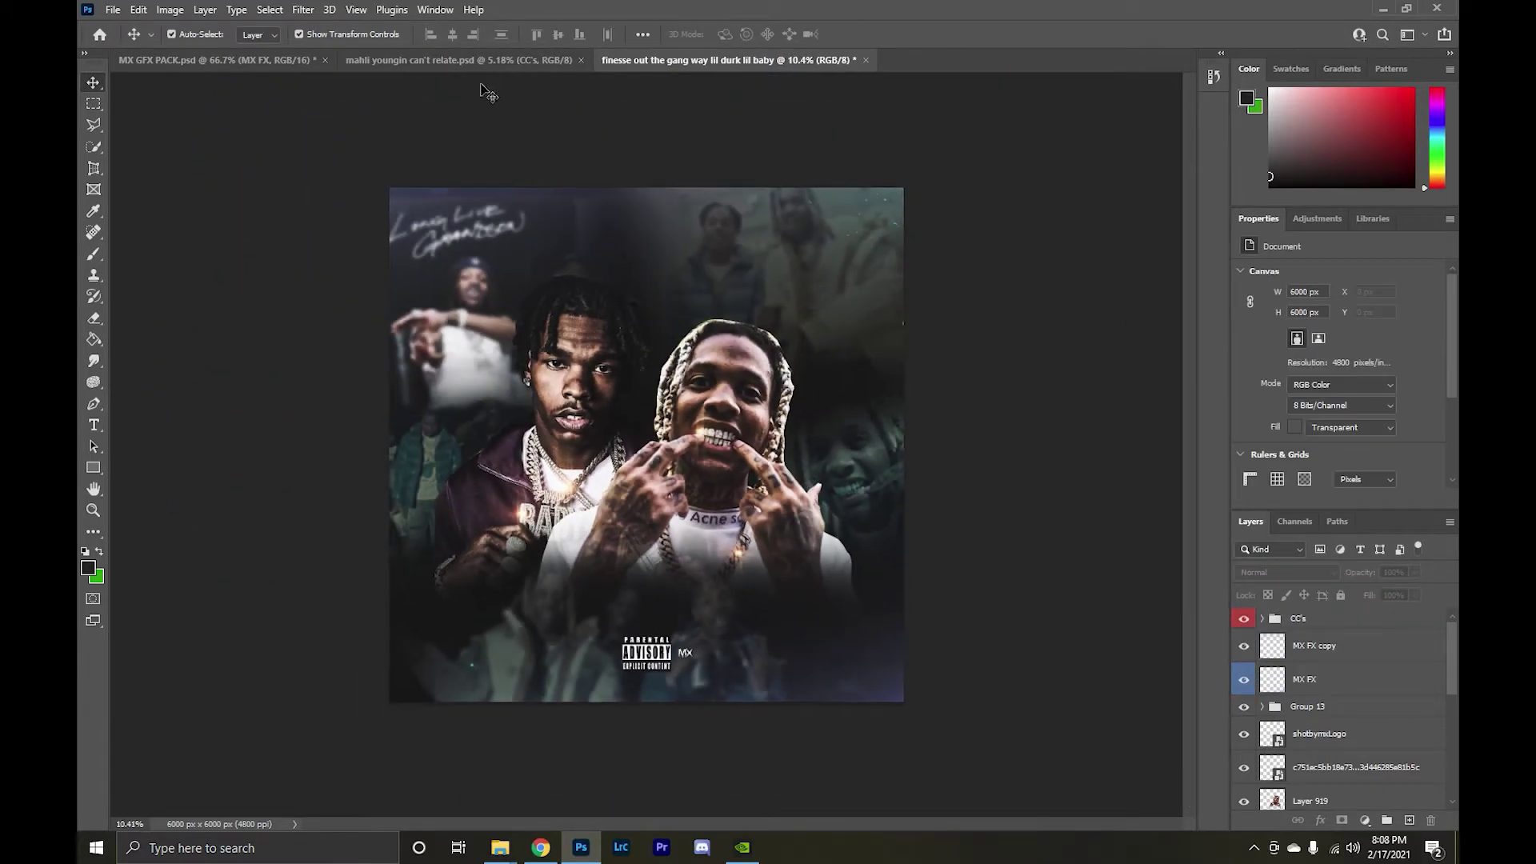
Add a second MX FX layer to the cover with a colour overlay.
{"action": "left_click", "coordinate": [216, 60]}
{"action": "left_click", "coordinate": [1275, 615]}
{"action": "mouse_move", "coordinate": [1298, 777]}
{"action": "left_mouse_down"}
{"action": "mouse_move", "coordinate": [712, 422]}
{"action": "mouse_move", "coordinate": [1018, 326]}
{"action": "left_mouse_up"}
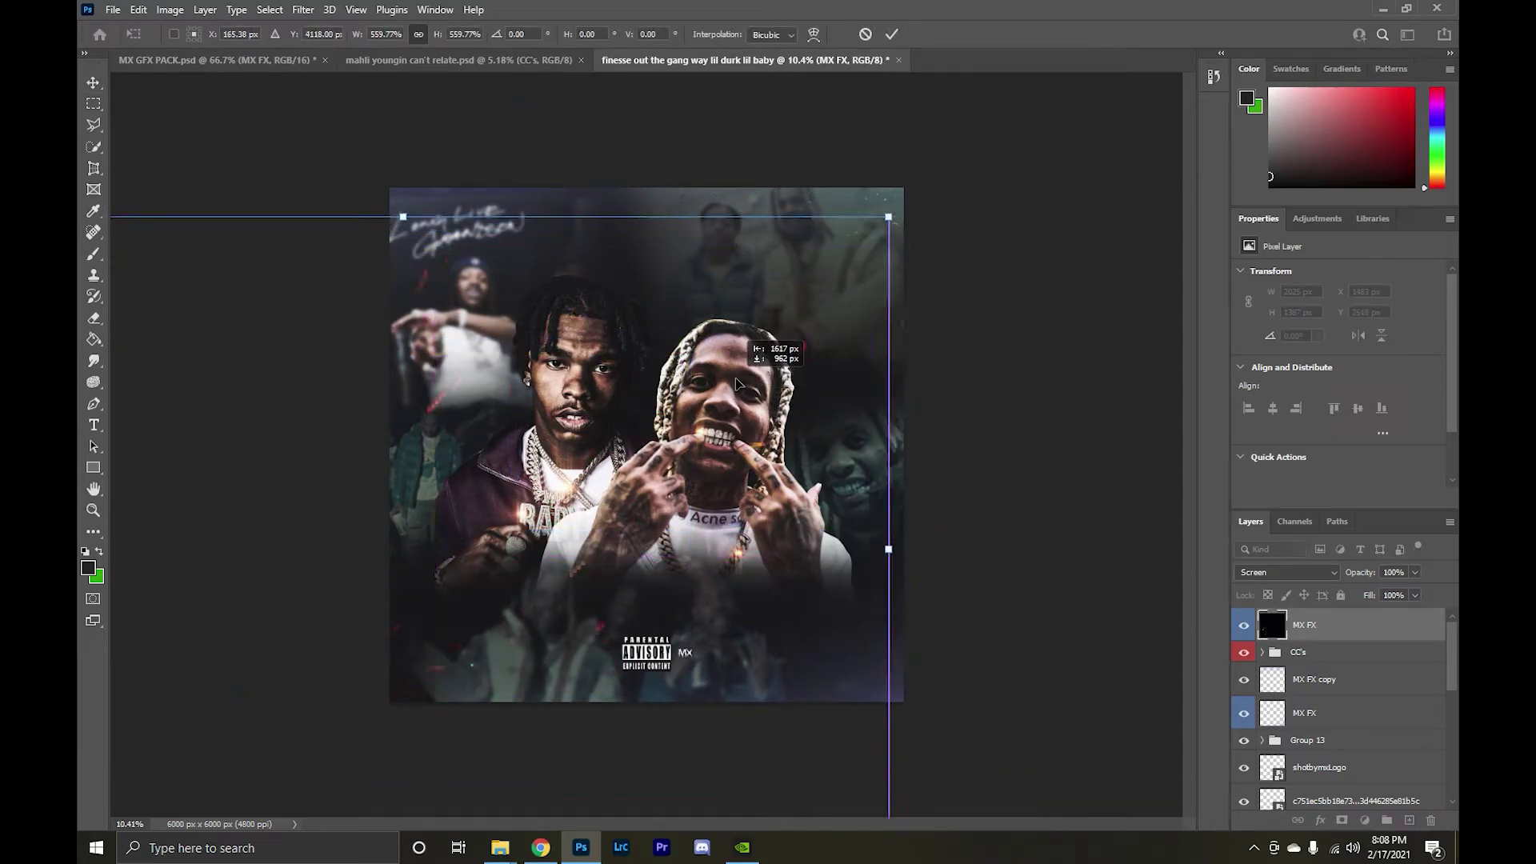
{"action": "key", "text": "Return"}
{"action": "double_click", "coordinate": [1376, 624]}
{"action": "left_click", "coordinate": [859, 495]}
{"action": "left_click", "coordinate": [1206, 334]}
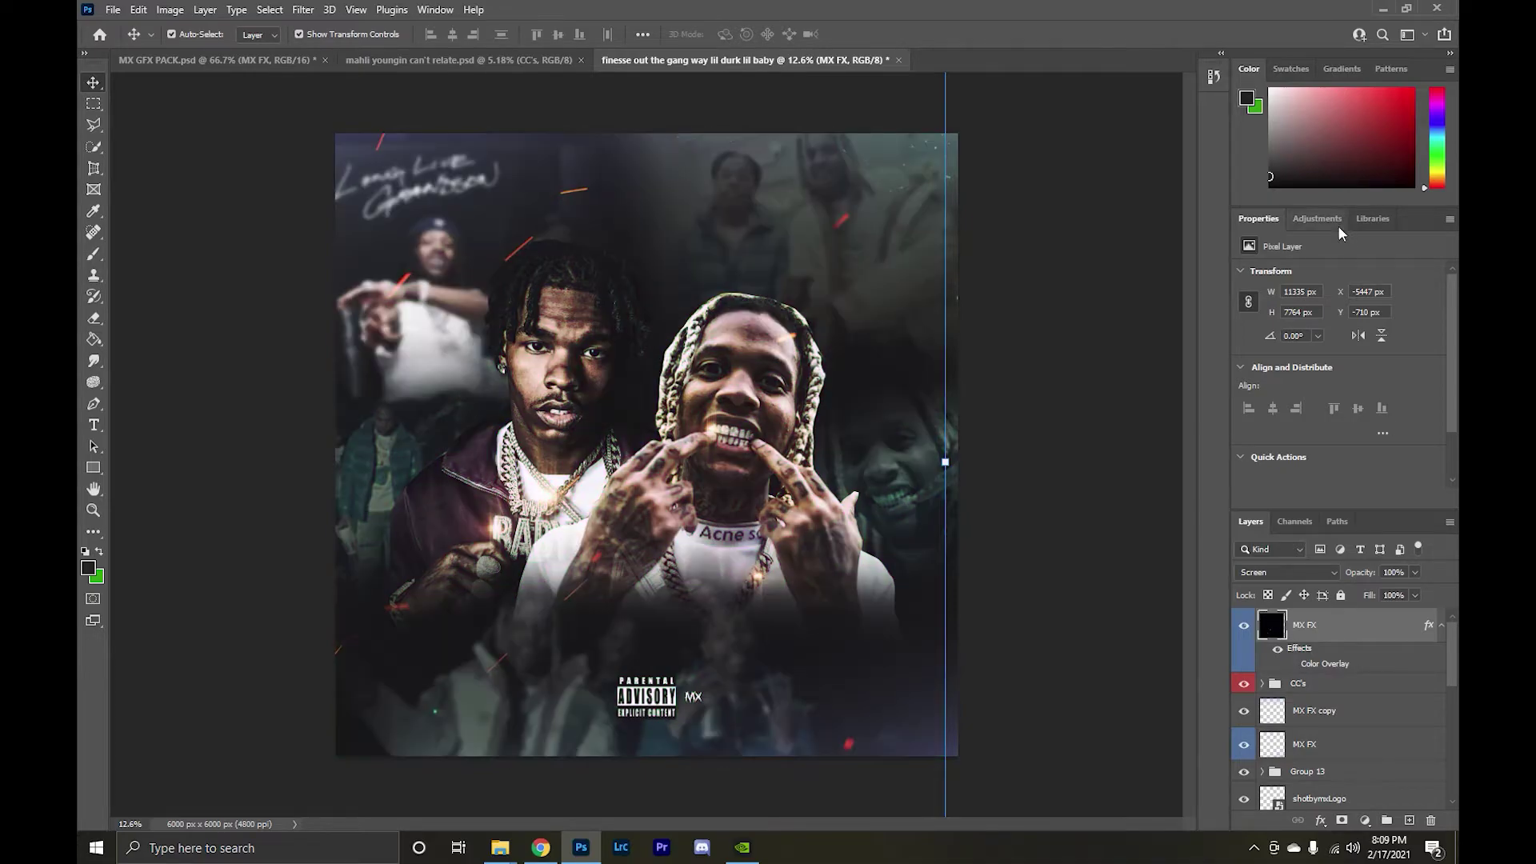
Clip Gradient Map 95 to the layer below, then hide it.
{"action": "right_click", "coordinate": [1348, 625]}
{"action": "left_click", "coordinate": [1243, 453]}
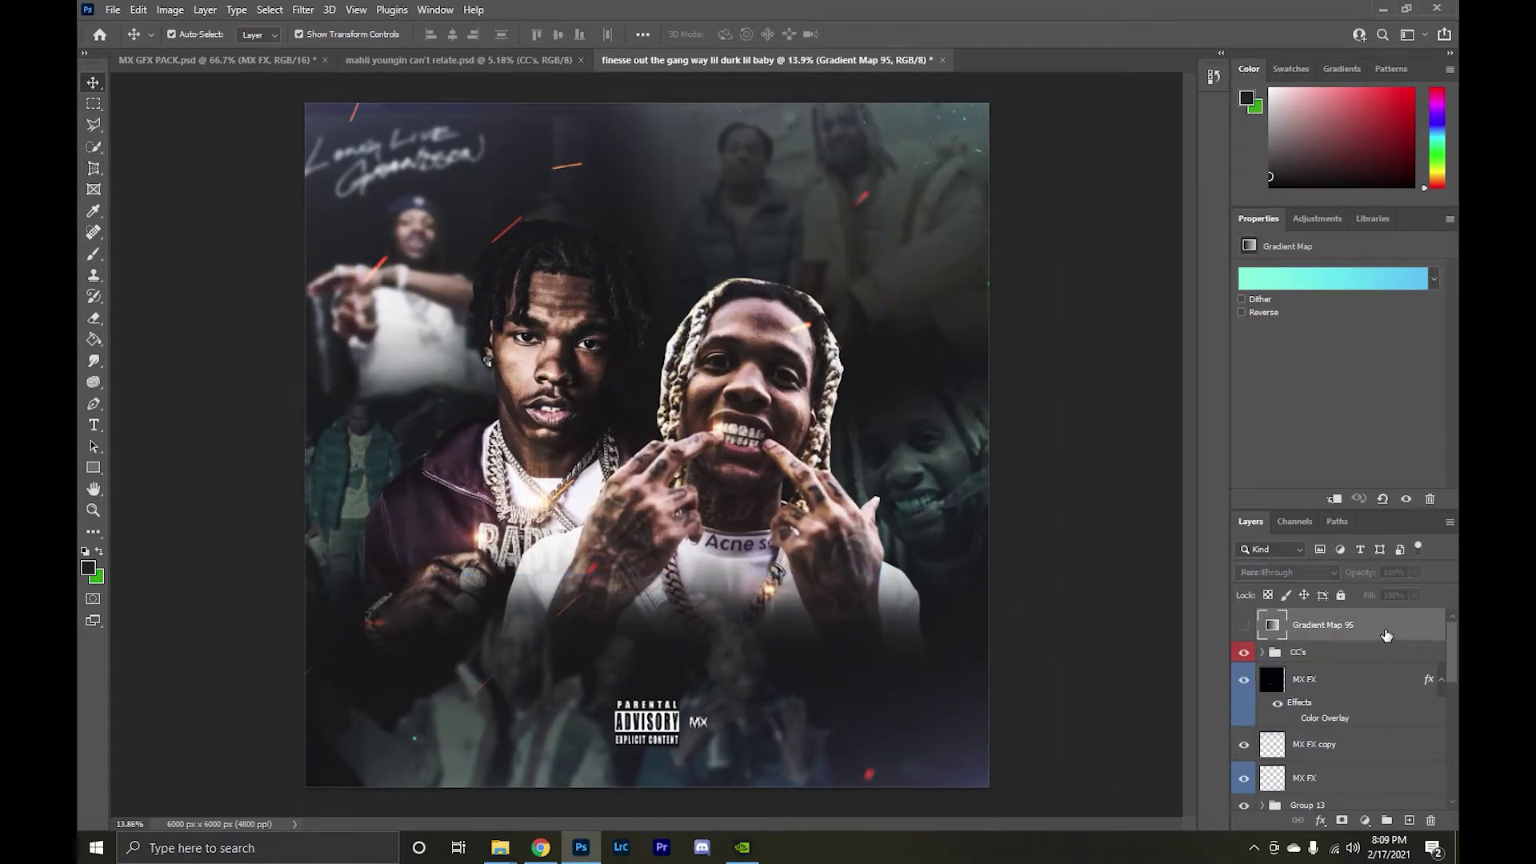
{"action": "right_click", "coordinate": [1384, 640]}
{"action": "left_click", "coordinate": [1367, 649]}
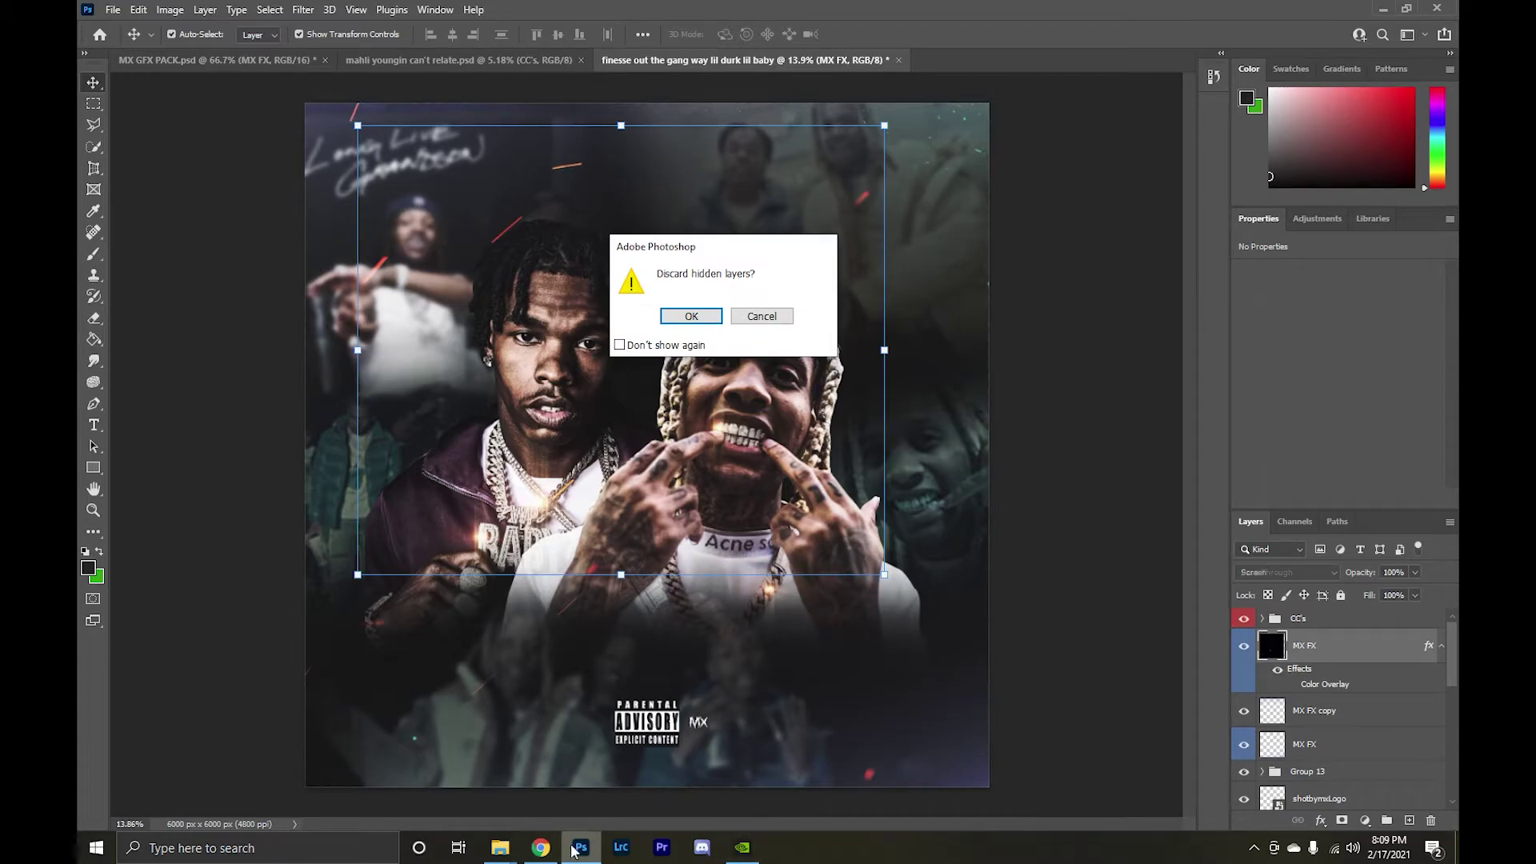
Dismiss the discard-hidden-layers prompt, collapse the CC's groups, and fit the cover in view.
{"action": "key", "text": "Return"}
{"action": "left_click", "coordinate": [1282, 667]}
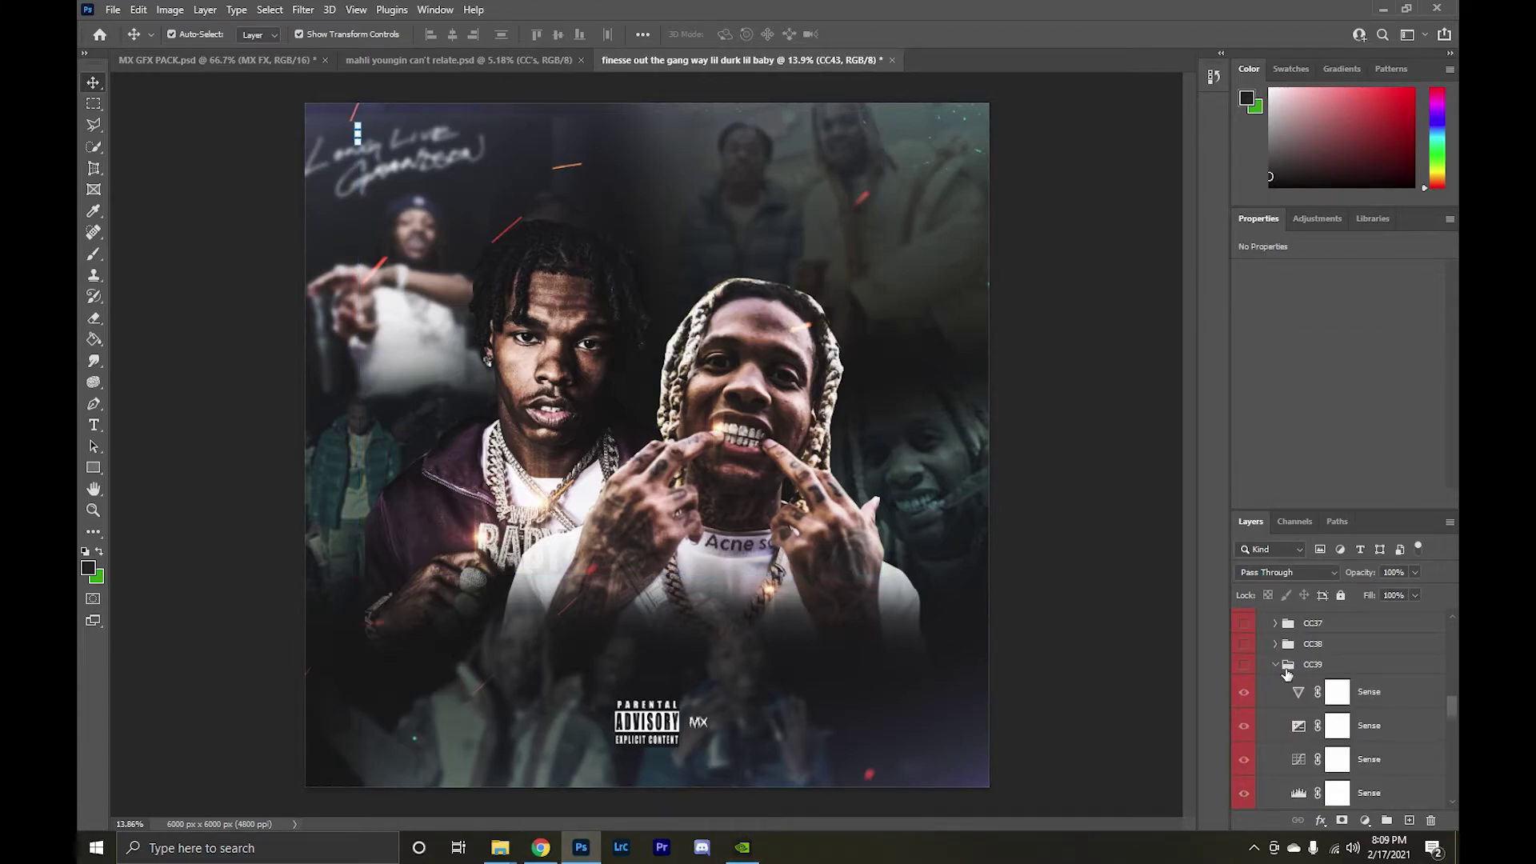
{"action": "left_click", "coordinate": [1016, 516]}
{"action": "key", "text": "ctrl+minus"}
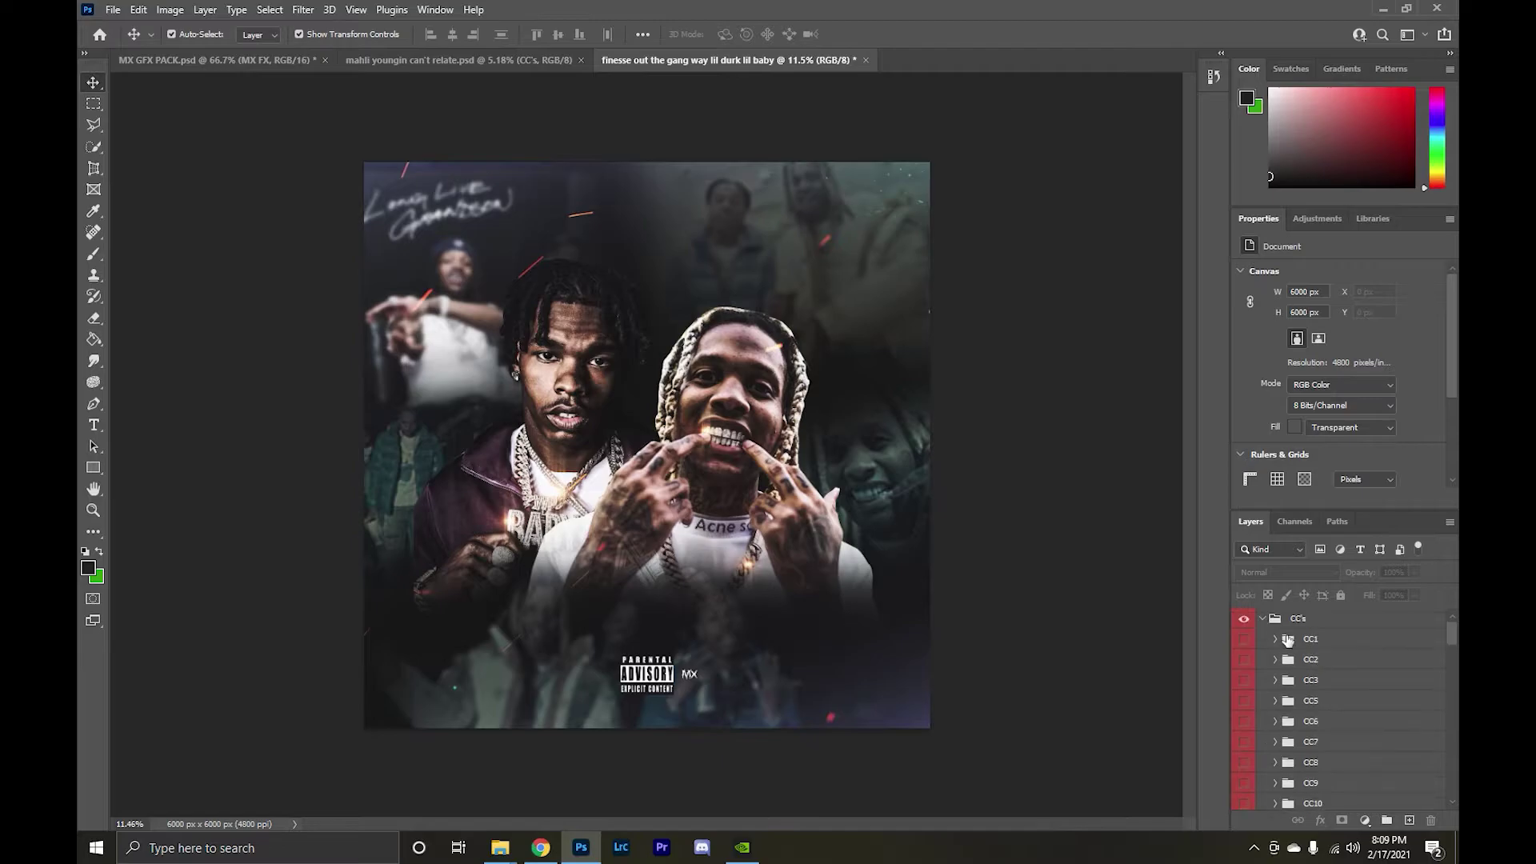
Save the cover as 'finesse out the gang way lil durk lil baby.psd'.
{"action": "left_click", "coordinate": [112, 9]}
{"action": "left_click", "coordinate": [200, 193]}
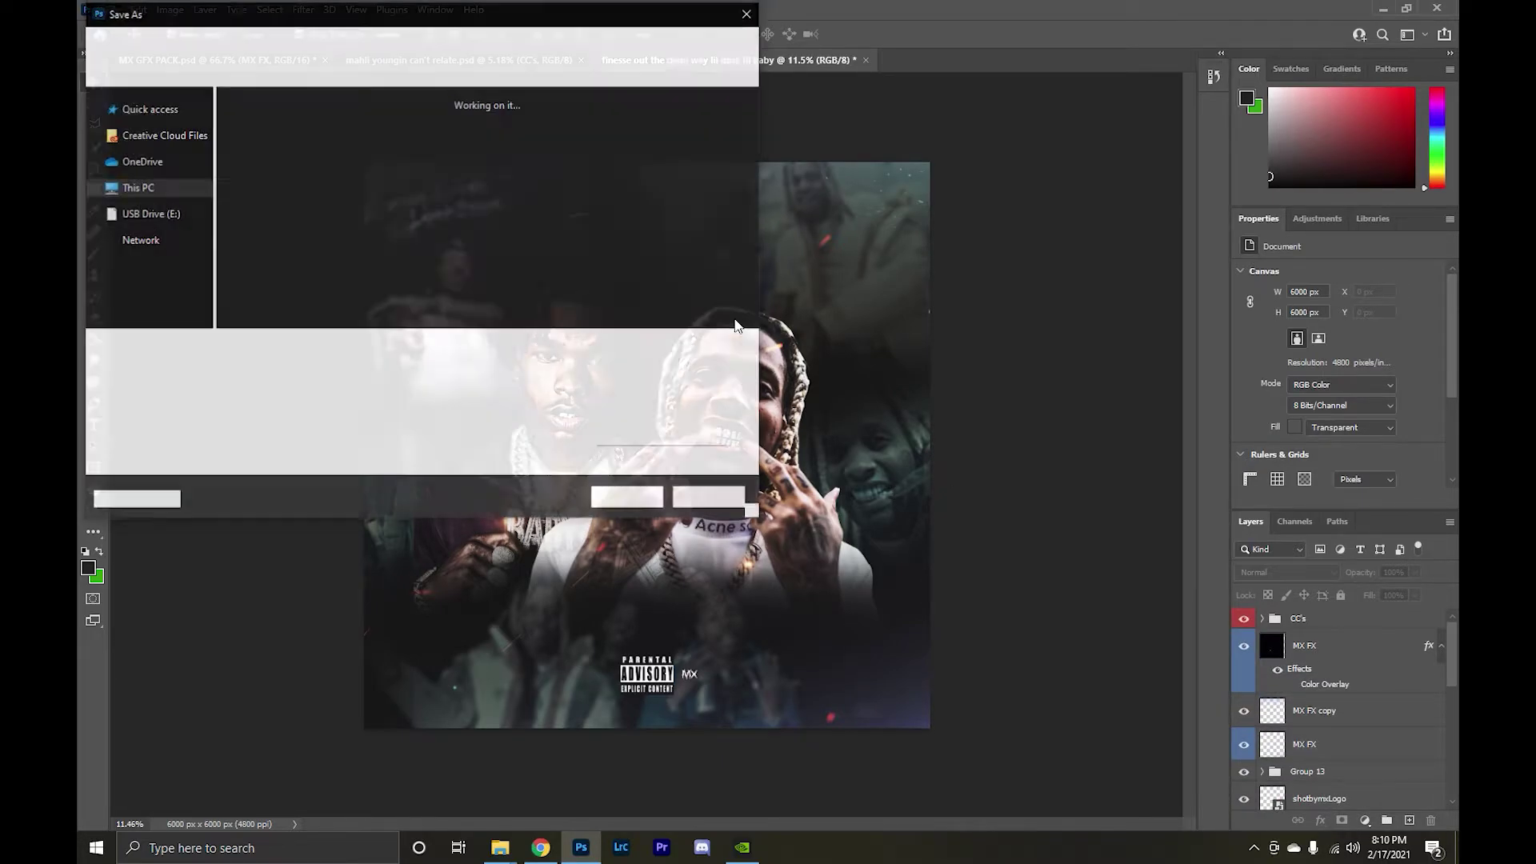
{"action": "left_click", "coordinate": [629, 498]}
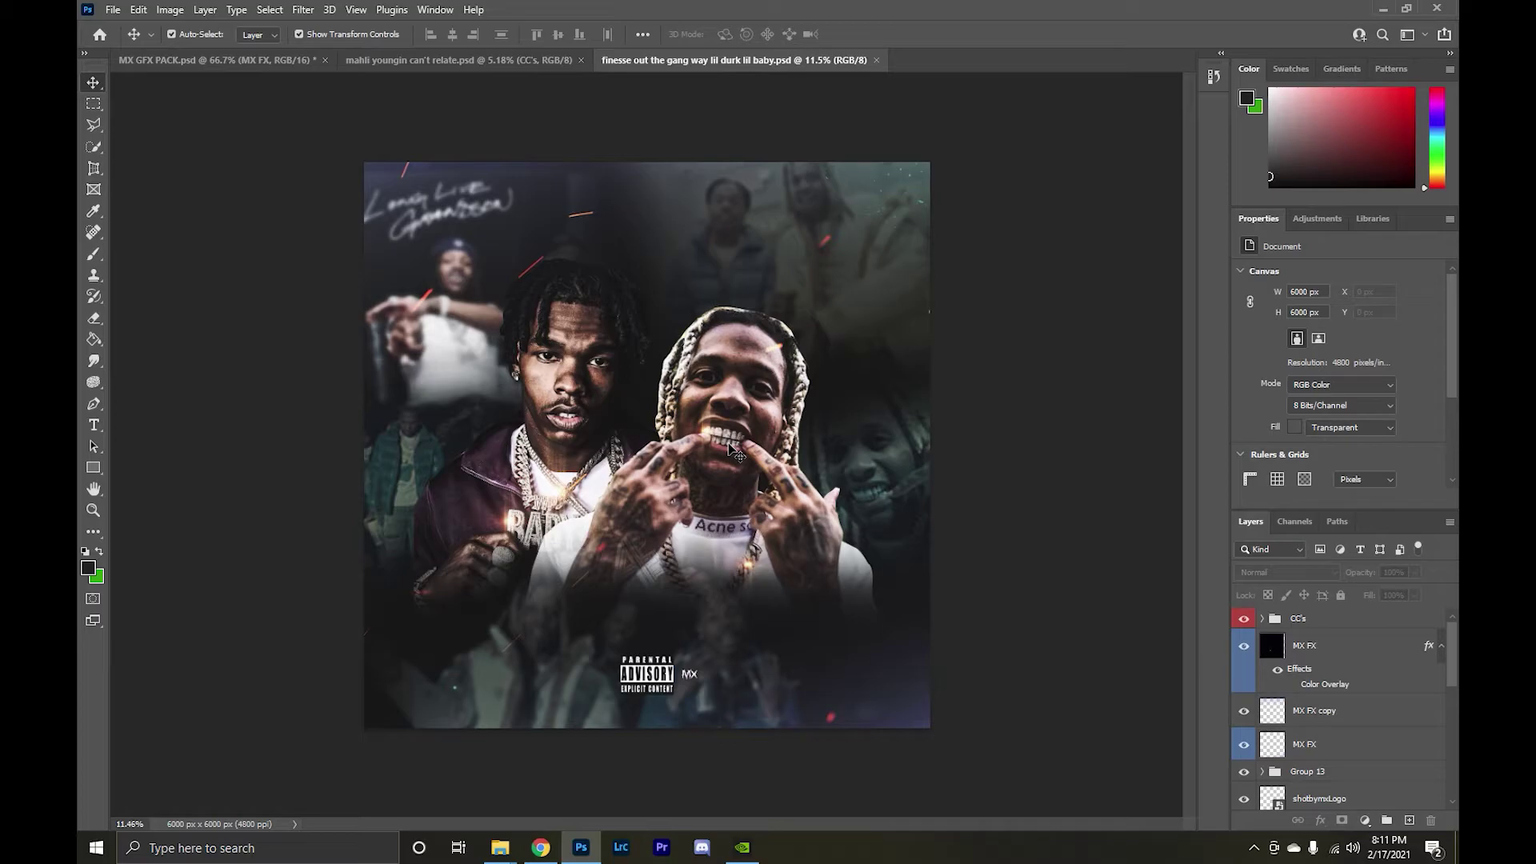
{"action": "left_click", "coordinate": [1280, 646]}
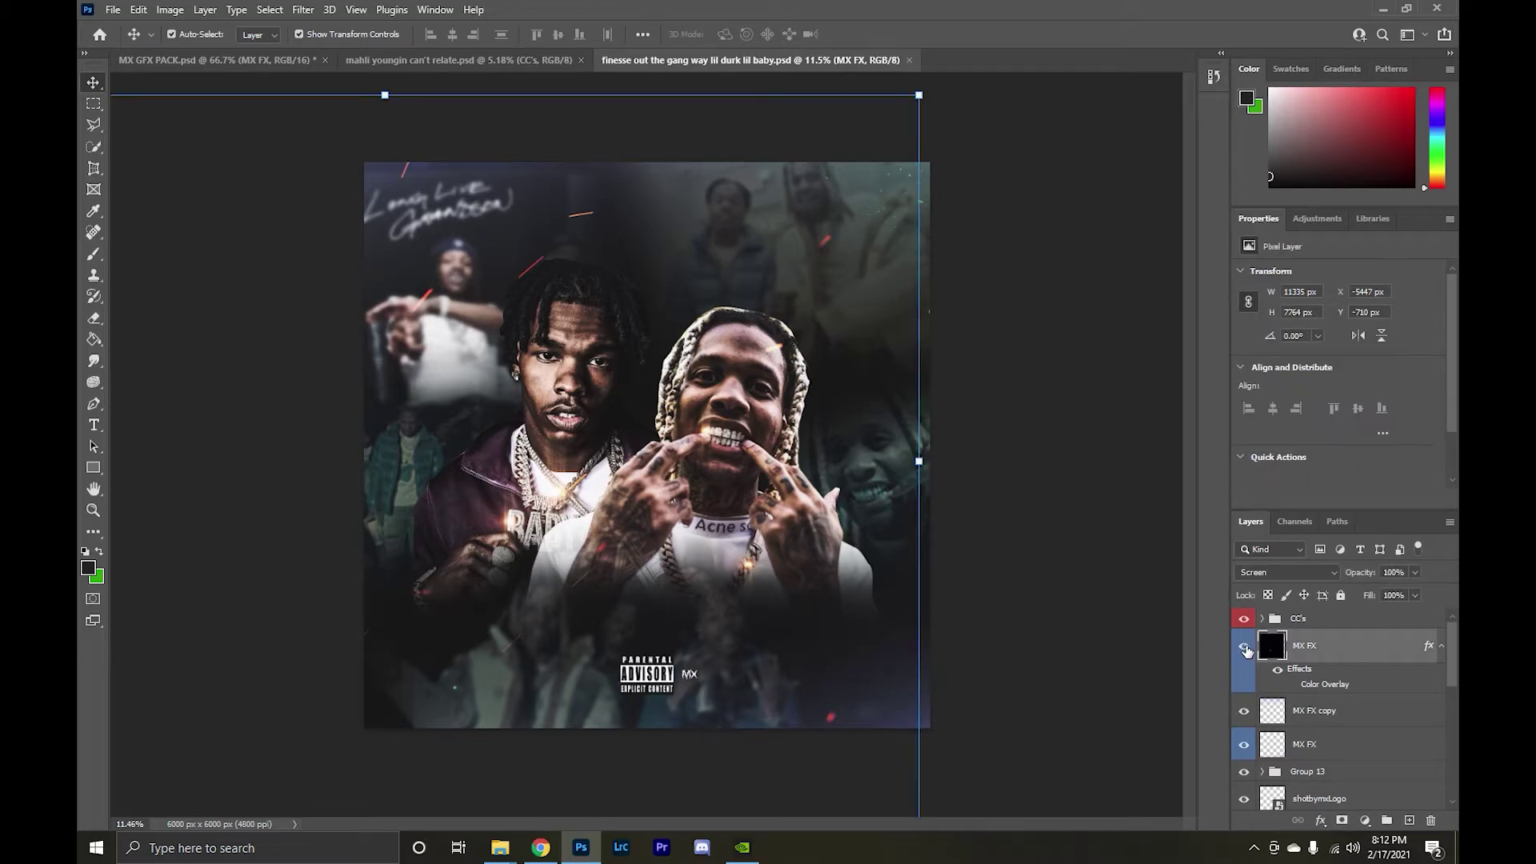
Hide the top MX FX layer and CC's group, then add another MX FX overlay.
{"action": "left_click_drag", "start_coordinate": [1000, 540], "coordinate": [861, 466]}
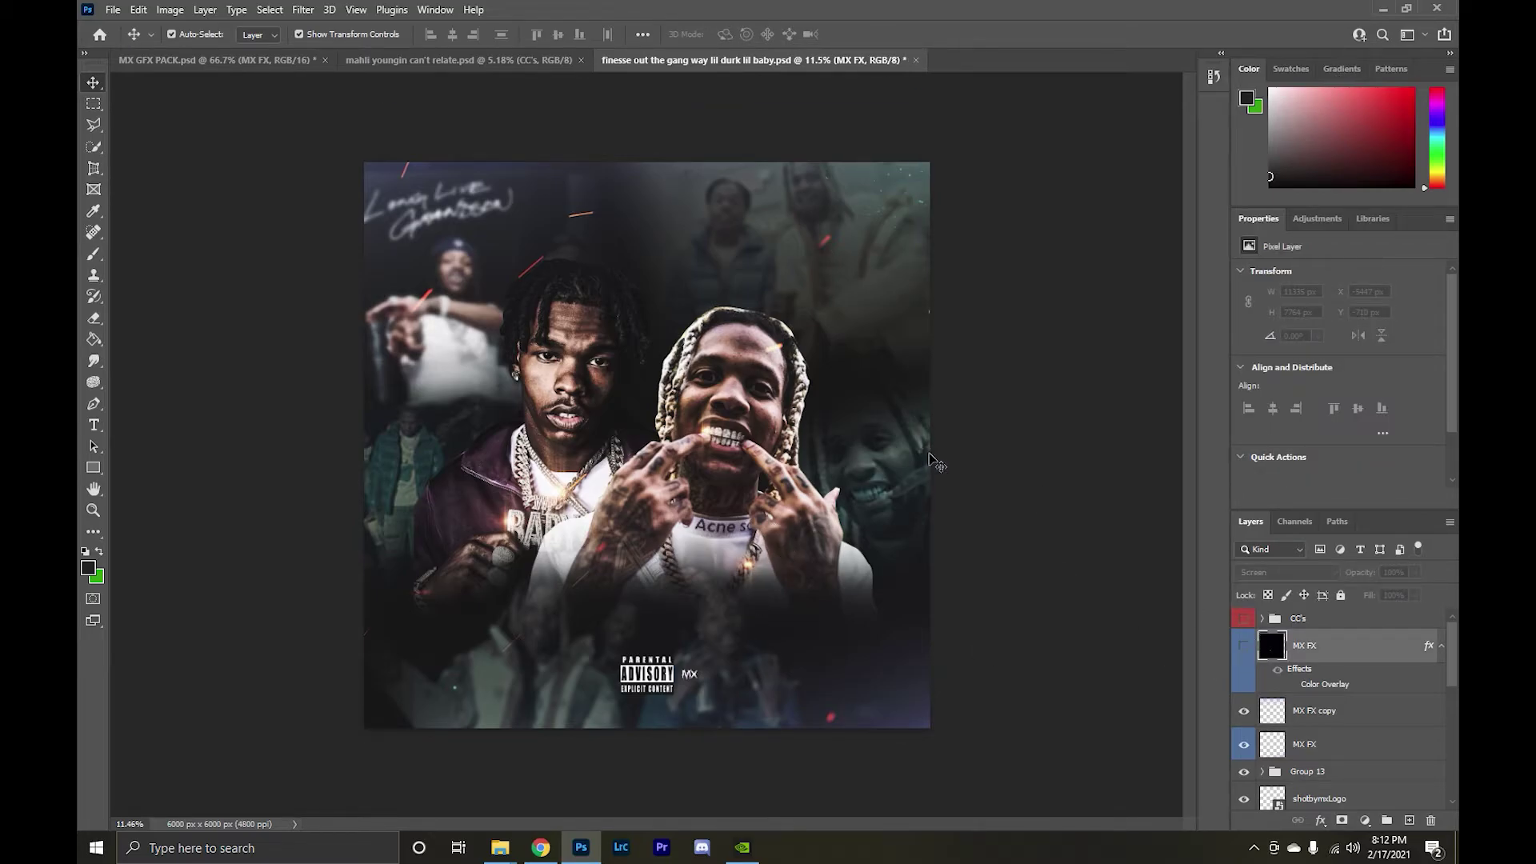
{"action": "left_click_drag", "start_coordinate": [748, 619], "coordinate": [936, 461]}
{"action": "key", "text": "ctrl+Tab"}
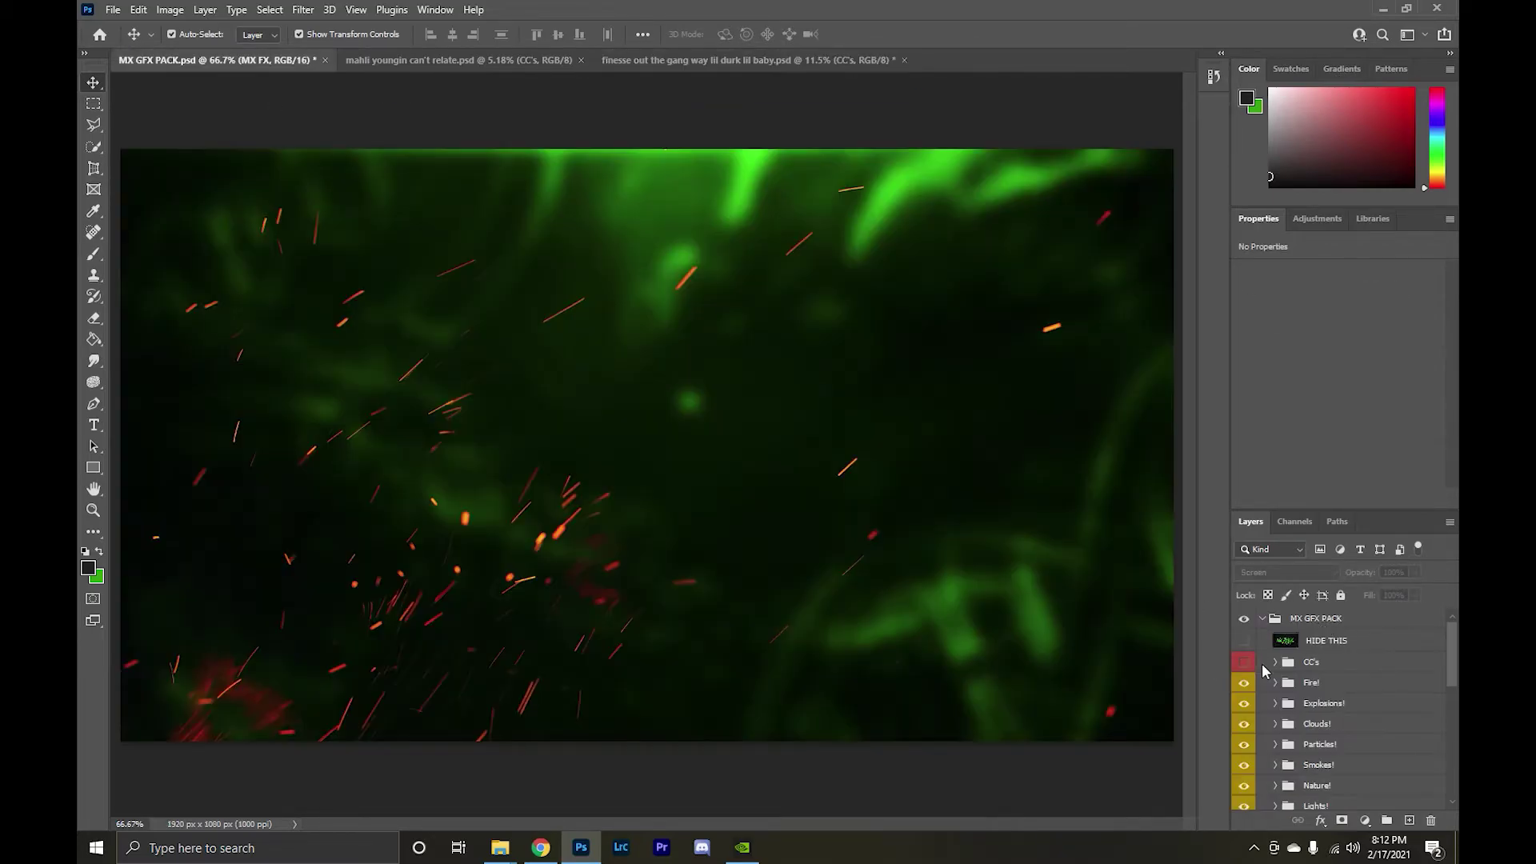
{"action": "left_click_drag", "start_coordinate": [801, 242], "coordinate": [1036, 521]}
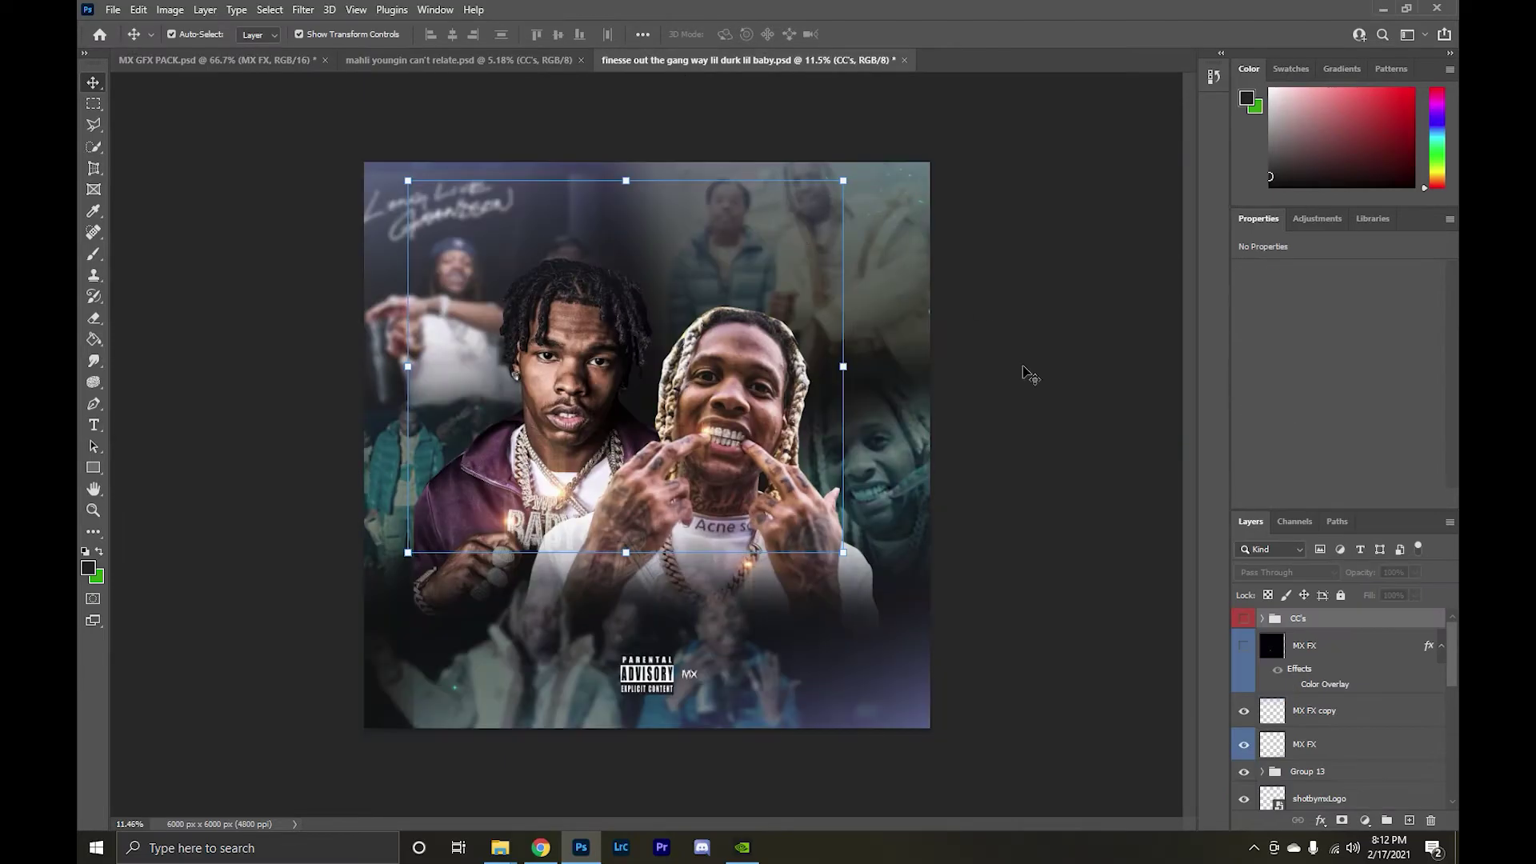
Commit the overlay, deselect all layers, and switch to the Horizontal Type tool.
{"action": "left_click", "coordinate": [1026, 532]}
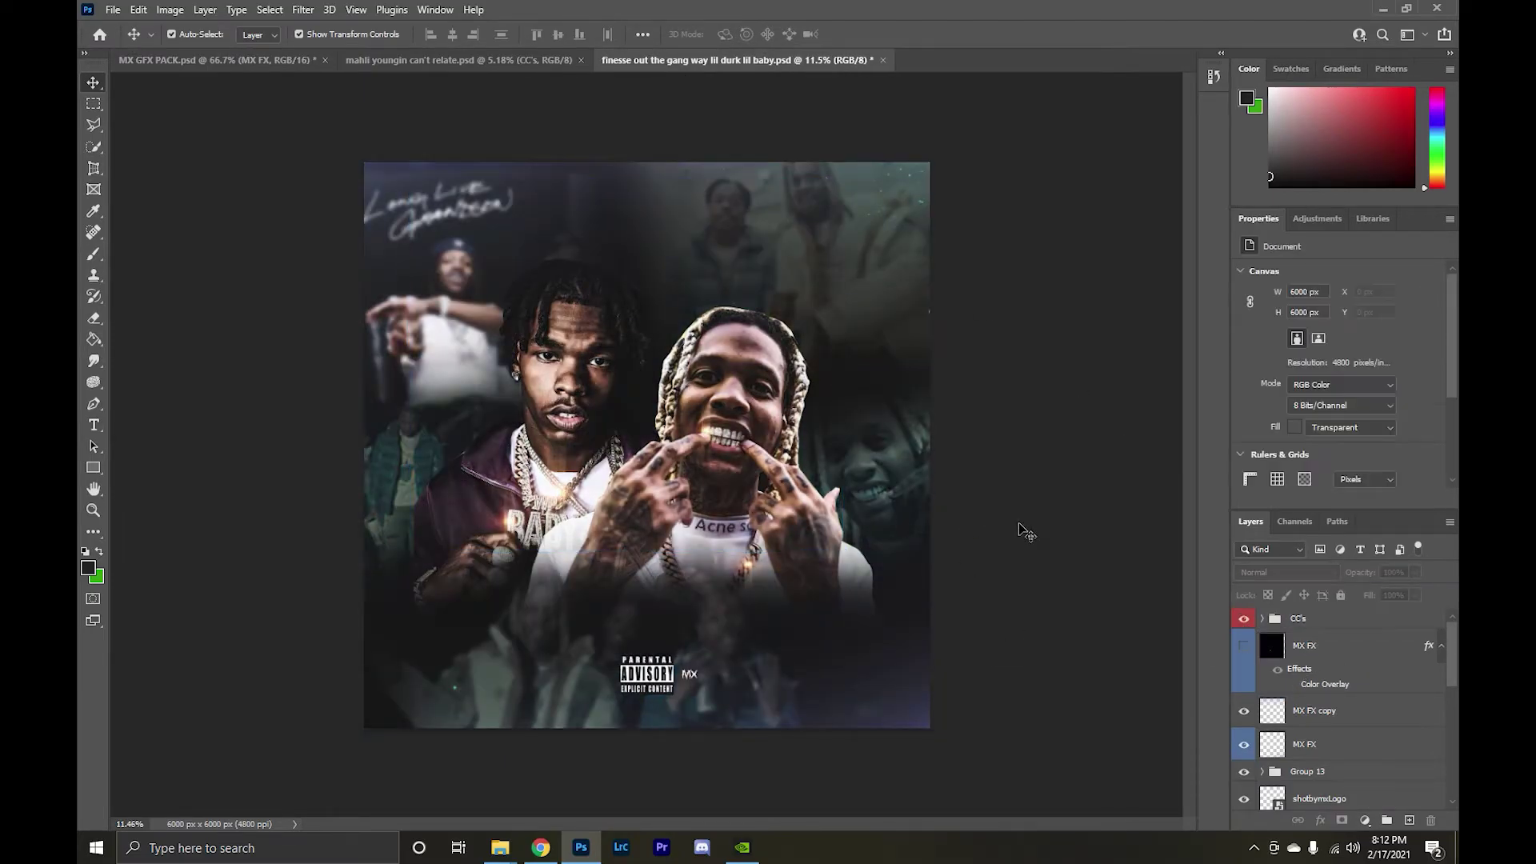
{"action": "scroll", "coordinate": [1026, 532], "scroll_direction": "down", "scroll_amount": 2}
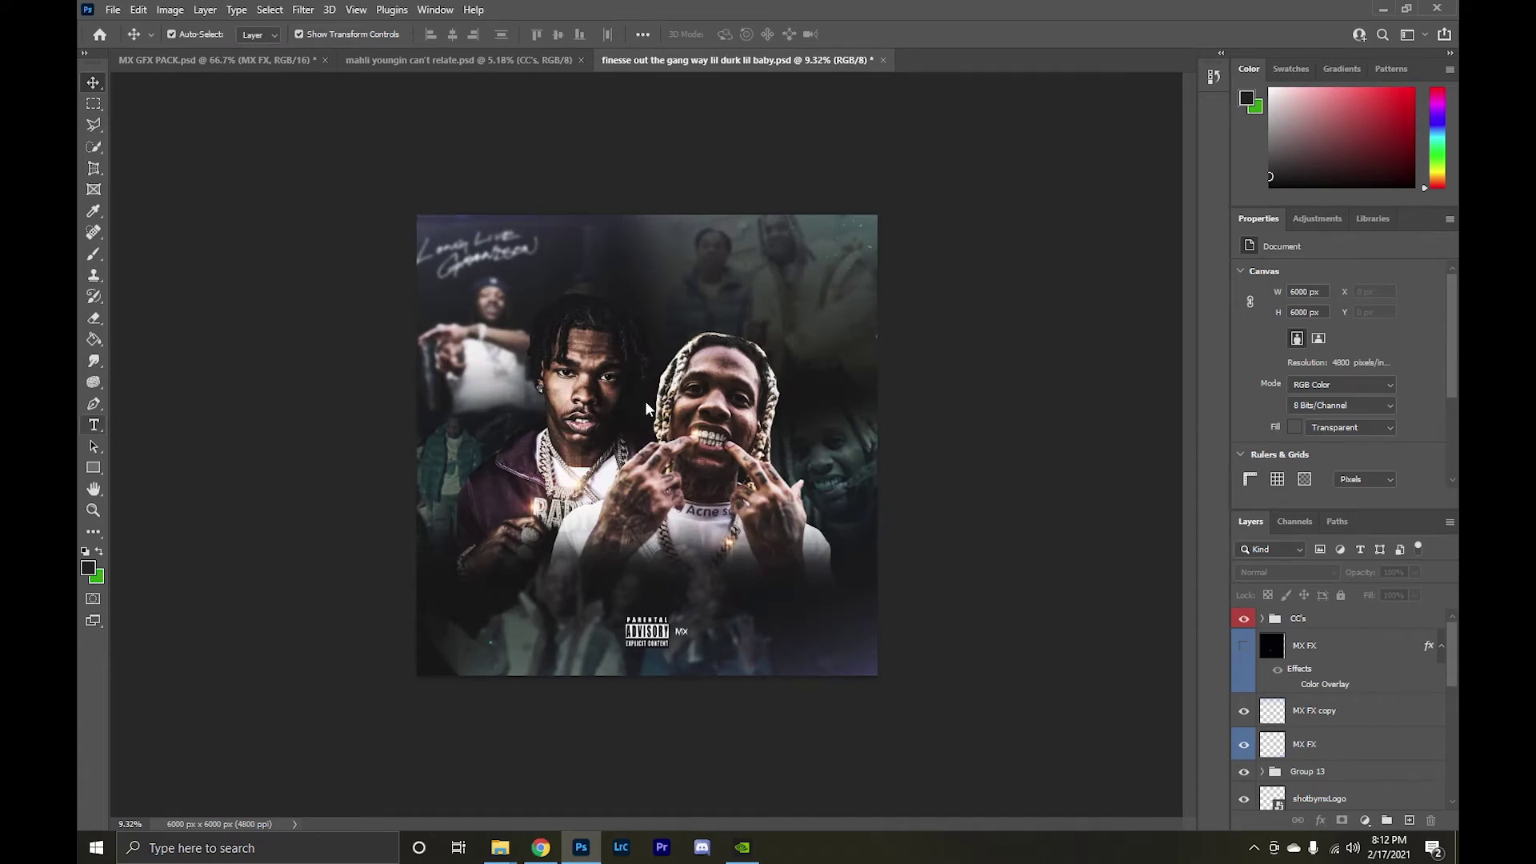
{"action": "left_click", "coordinate": [93, 425]}
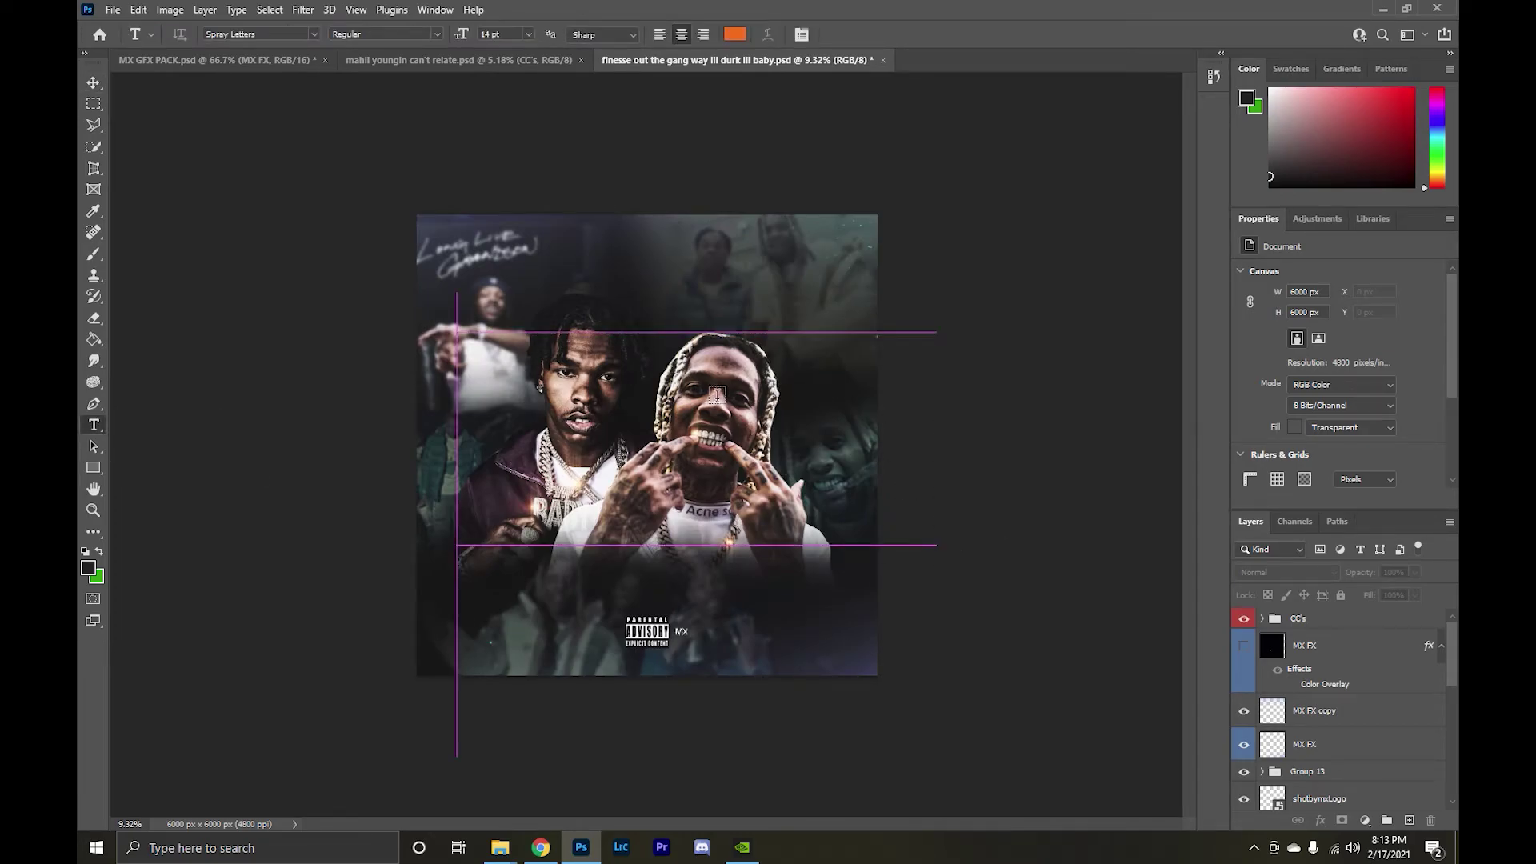
Add a white LIL DURK label in Impact with adjusted tracking beside Lil Durk's head.
{"action": "left_click", "coordinate": [696, 370]}
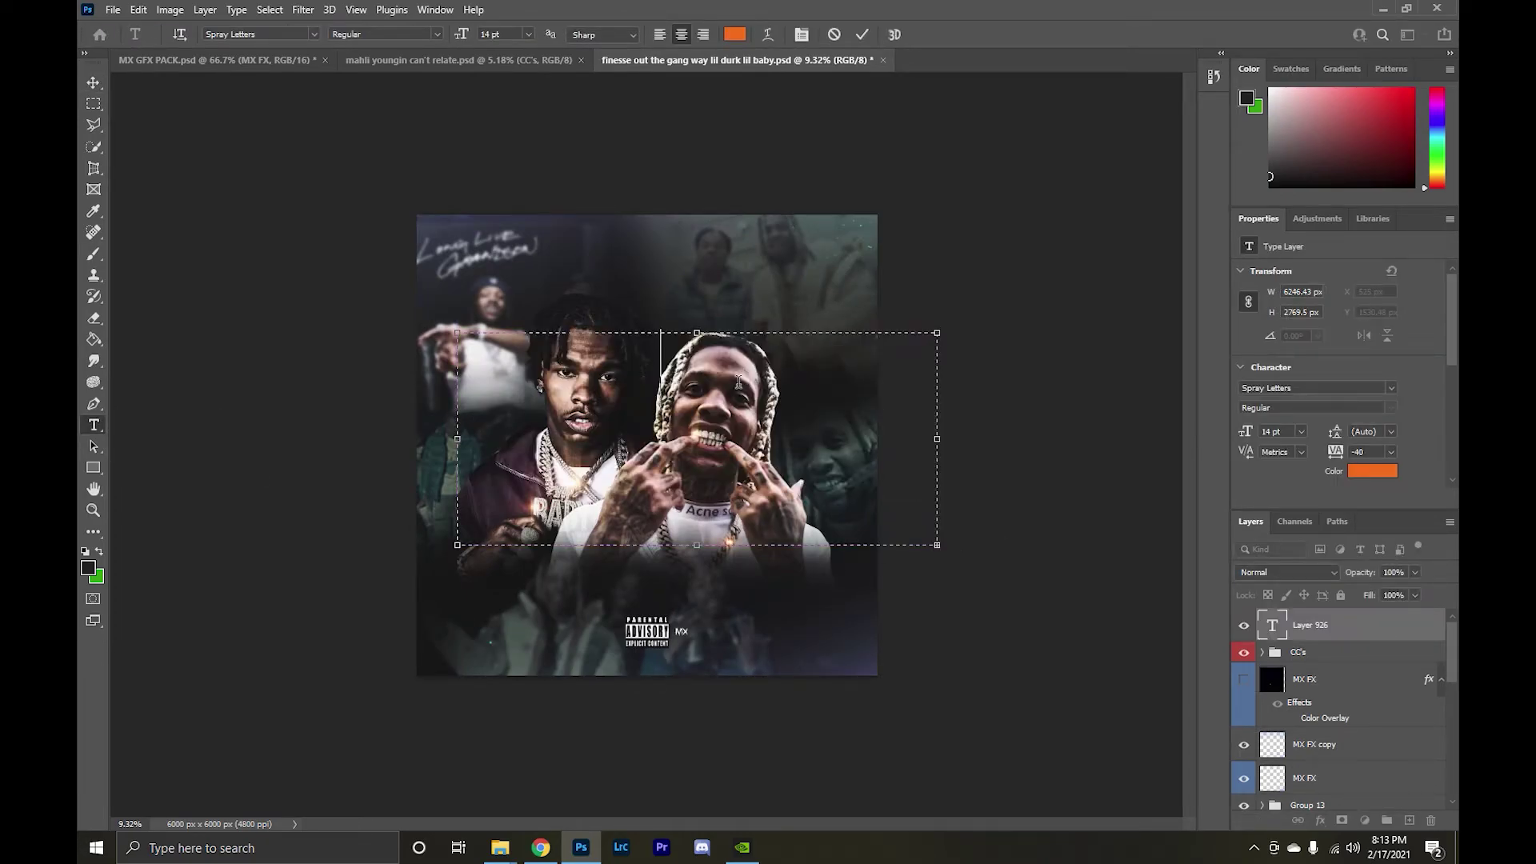
{"action": "key", "text": "BackSpace"}
{"action": "type", "text": "LIL DURK"}
{"action": "key", "text": "ctrl+a"}
{"action": "left_click", "coordinate": [1373, 470]}
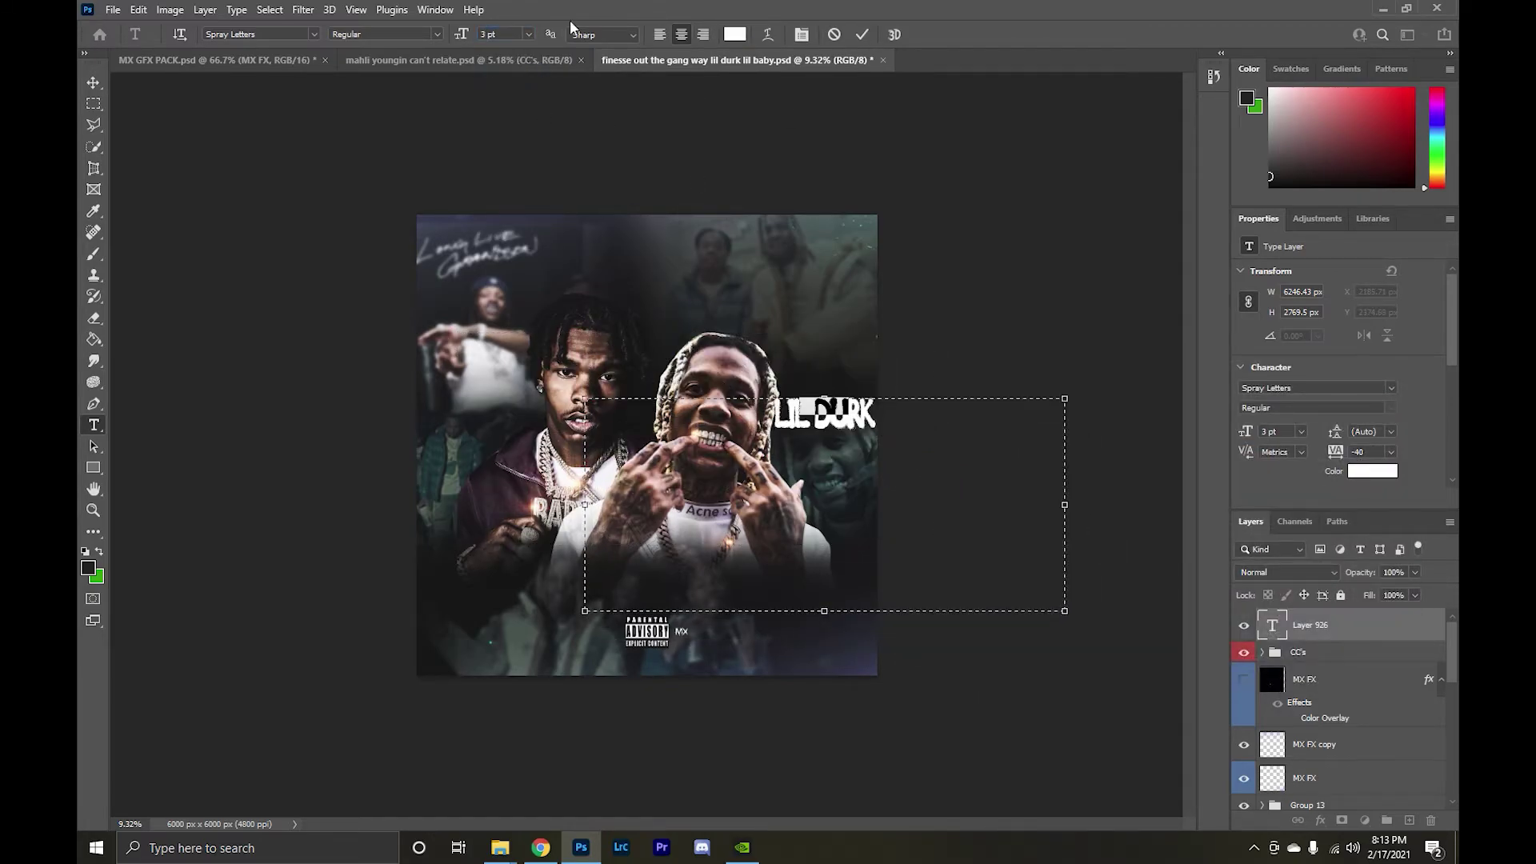
{"action": "left_click", "coordinate": [313, 34]}
{"action": "scroll", "coordinate": [454, 210], "scroll_direction": "up", "scroll_amount": 10}
{"action": "left_click", "coordinate": [455, 209]}
{"action": "key", "text": "ctrl+0"}
{"action": "left_click_drag", "start_coordinate": [1360, 452], "coordinate": [1343, 459]}
{"action": "left_click_drag", "start_coordinate": [942, 471], "coordinate": [949, 467]}
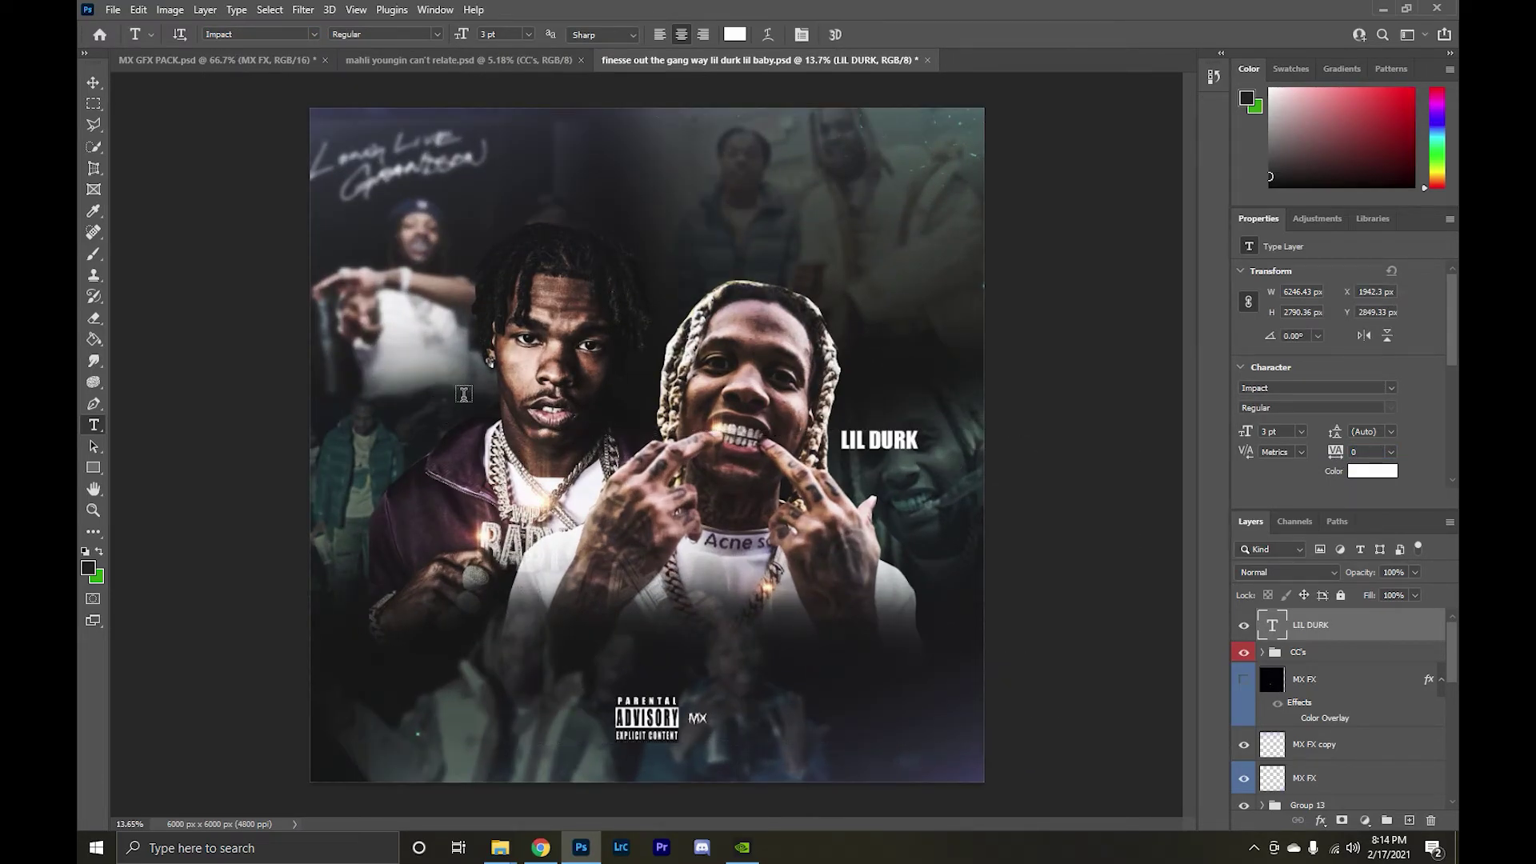
Add a LIL BABY label and position it beside the left rapper's head.
{"action": "left_click", "coordinate": [1276, 659]}
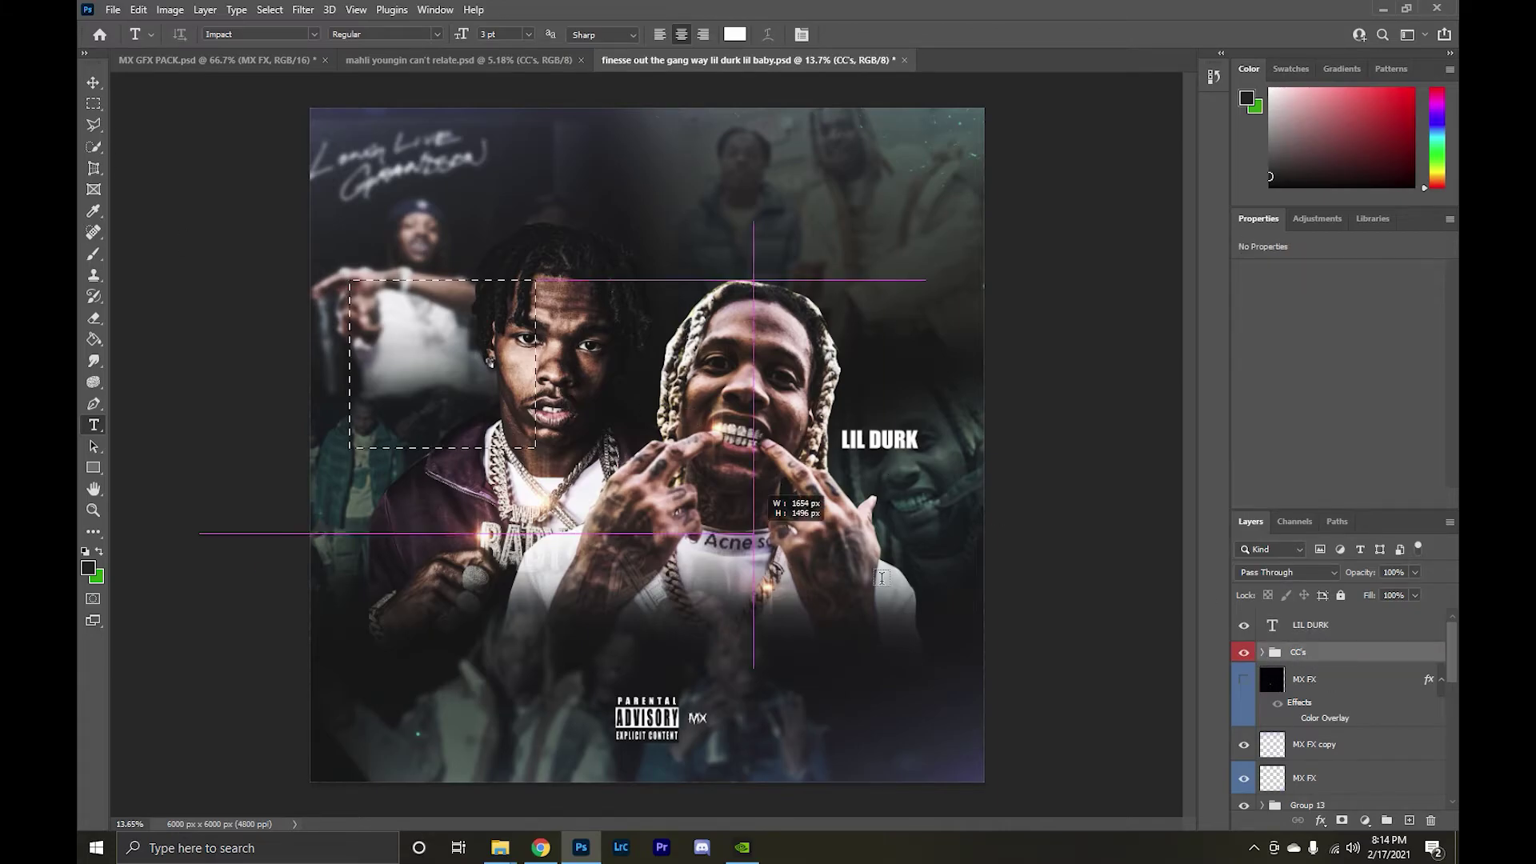
{"action": "type", "text": "LIL BABY"}
{"action": "left_click_drag", "start_coordinate": [741, 402], "coordinate": [492, 542]}
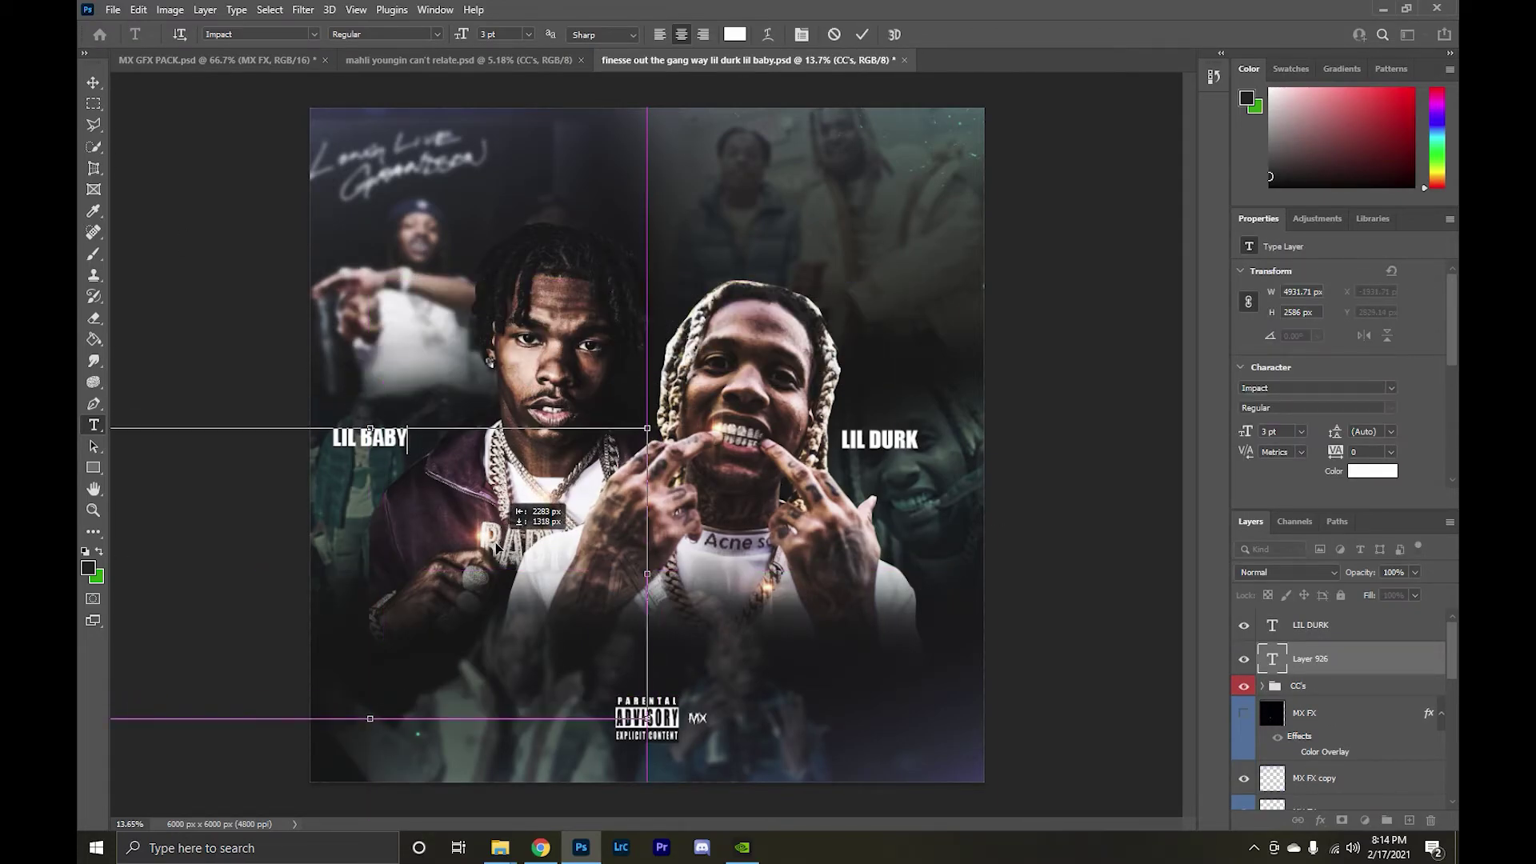
{"action": "scroll", "coordinate": [644, 445], "scroll_direction": "down", "scroll_amount": 2}
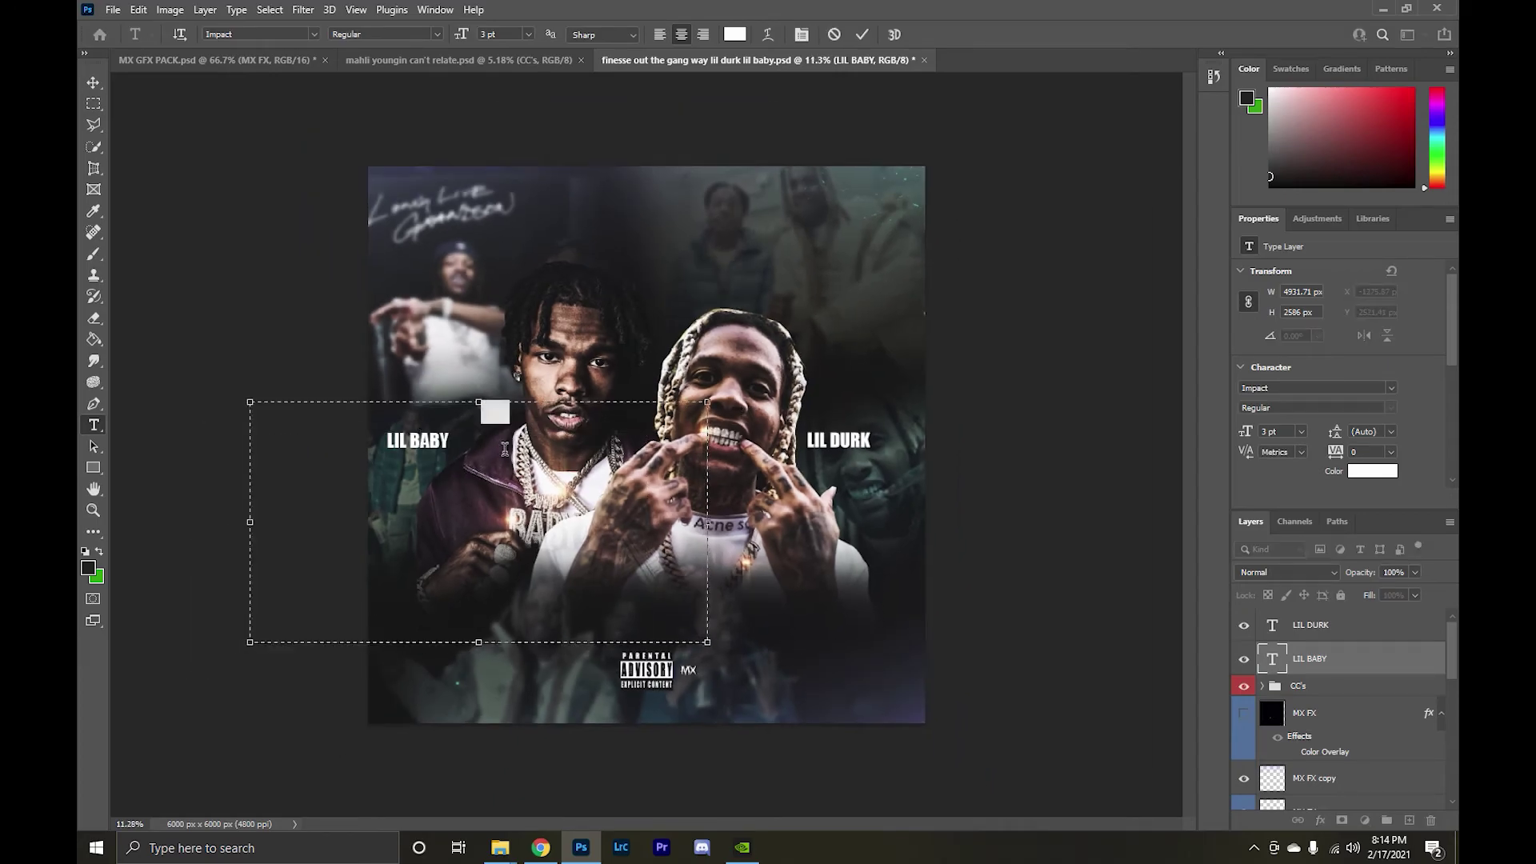
{"action": "left_click_drag", "start_coordinate": [492, 477], "coordinate": [534, 424]}
Draw a title text box reading 'Finesse' in the Charlotte Signature script font.
{"action": "left_click_drag", "start_coordinate": [925, 260], "coordinate": [400, 524]}
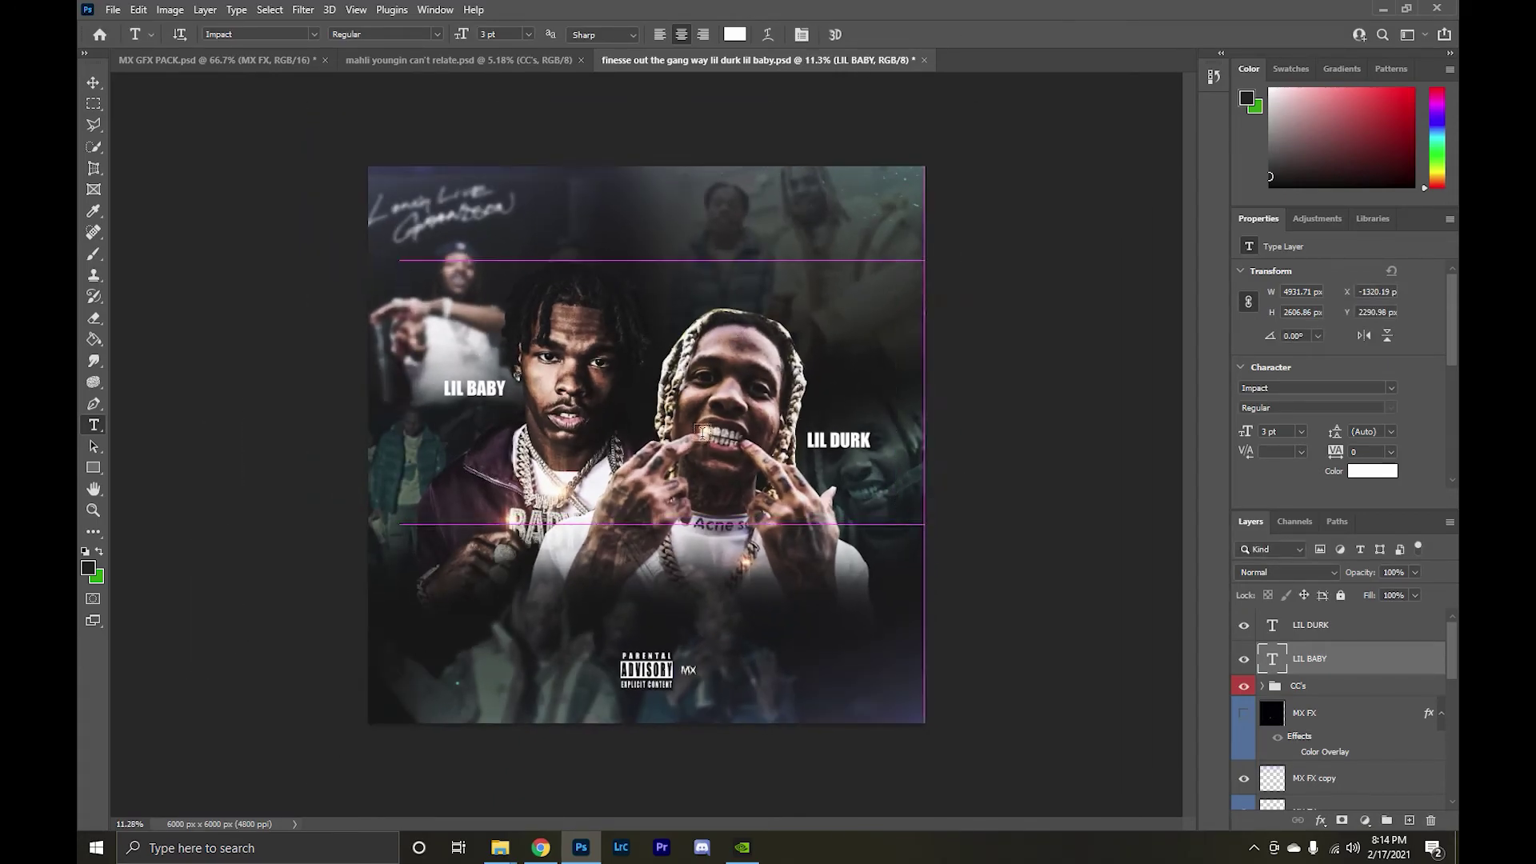
{"action": "type", "text": "Finesse"}
{"action": "left_click", "coordinate": [313, 34]}
{"action": "left_click", "coordinate": [320, 207]}
Resize the 'Finesse Out' title and add a second line 'The Gang Way' below it.
{"action": "left_click", "coordinate": [527, 35]}
{"action": "left_click", "coordinate": [504, 189]}
{"action": "key", "text": "ctrl+shift+comma"}
{"action": "key", "text": "ctrl+shift+comma"}
{"action": "key", "text": "ctrl+shift+comma"}
{"action": "type", "text": "Ly"}
{"action": "type", "text": "t"}
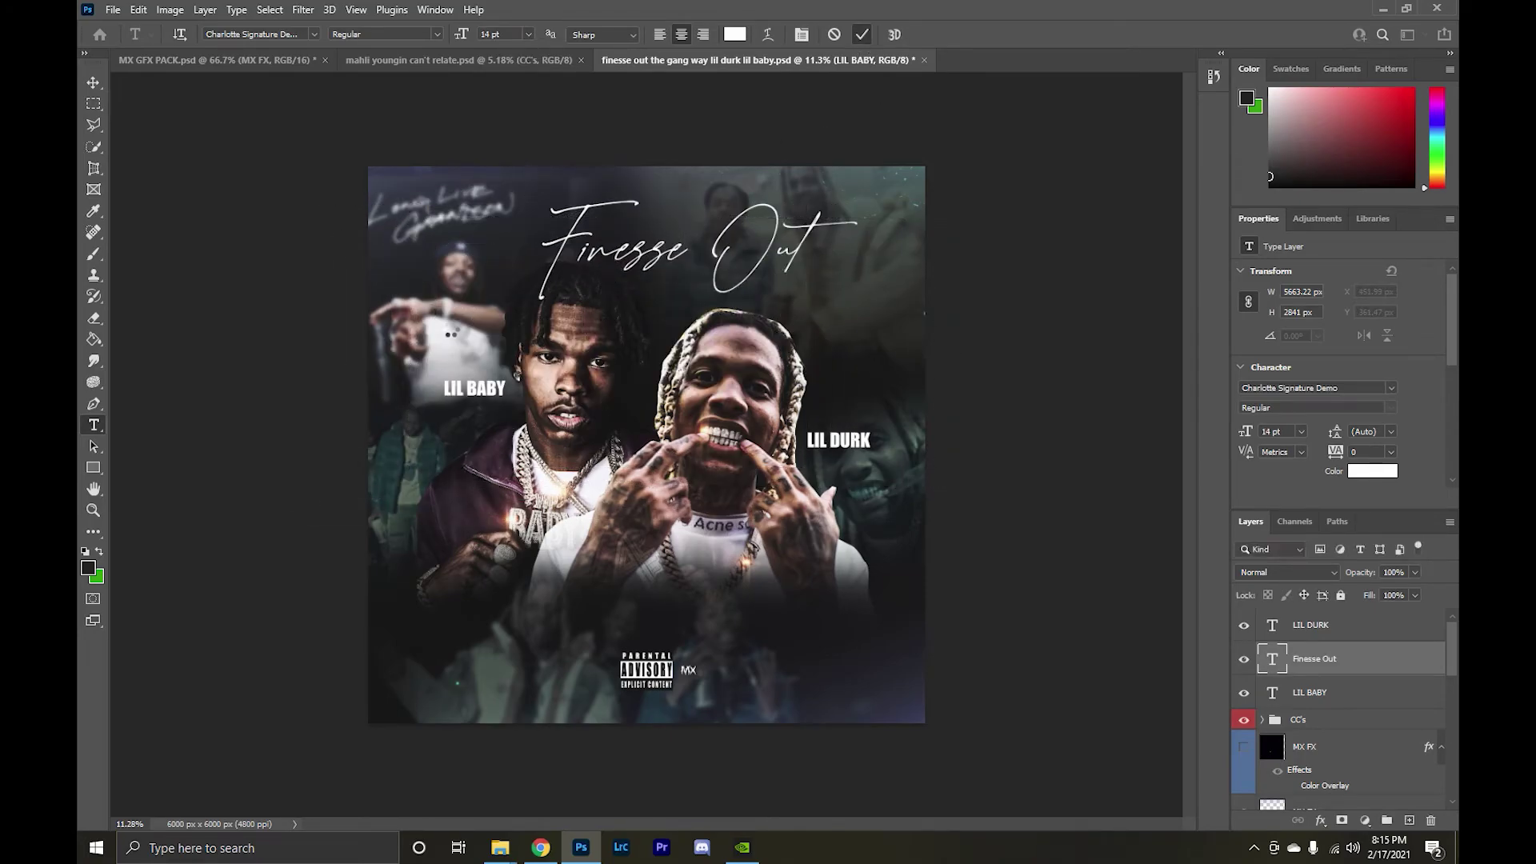
{"action": "left_click", "coordinate": [761, 441]}
{"action": "type", "text": "The Gang Way"}
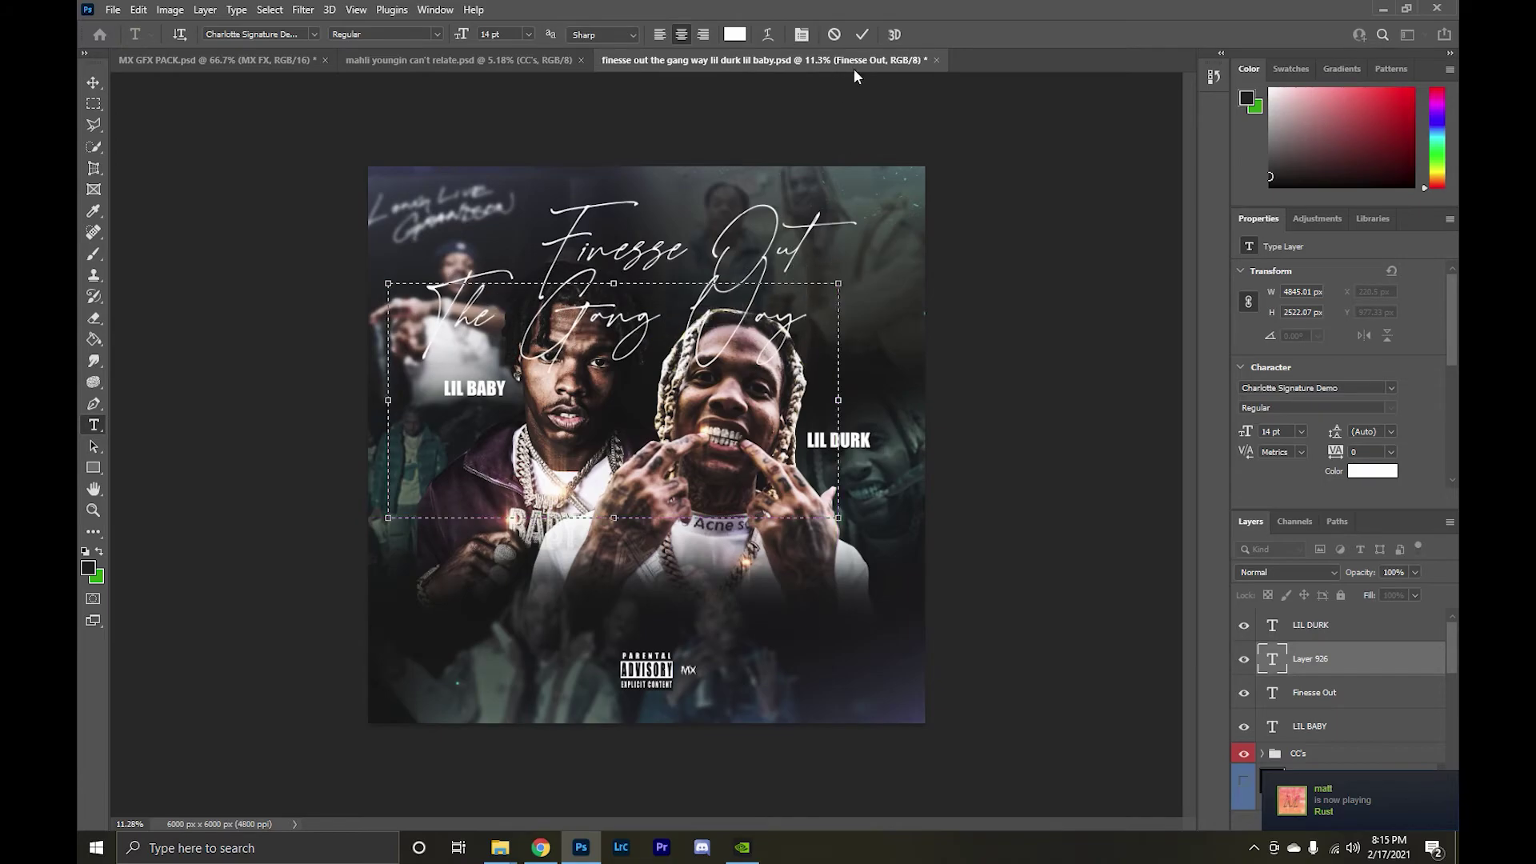
{"action": "key", "text": "ctrl+Return"}
Group both title layers and scale the group down into place.
{"action": "scroll", "coordinate": [134, 108], "scroll_direction": "up", "scroll_amount": 1}
{"action": "left_click", "coordinate": [1314, 693], "text": "shift"}
{"action": "key", "text": "ctrl+g"}
{"action": "key", "text": "ctrl+t"}
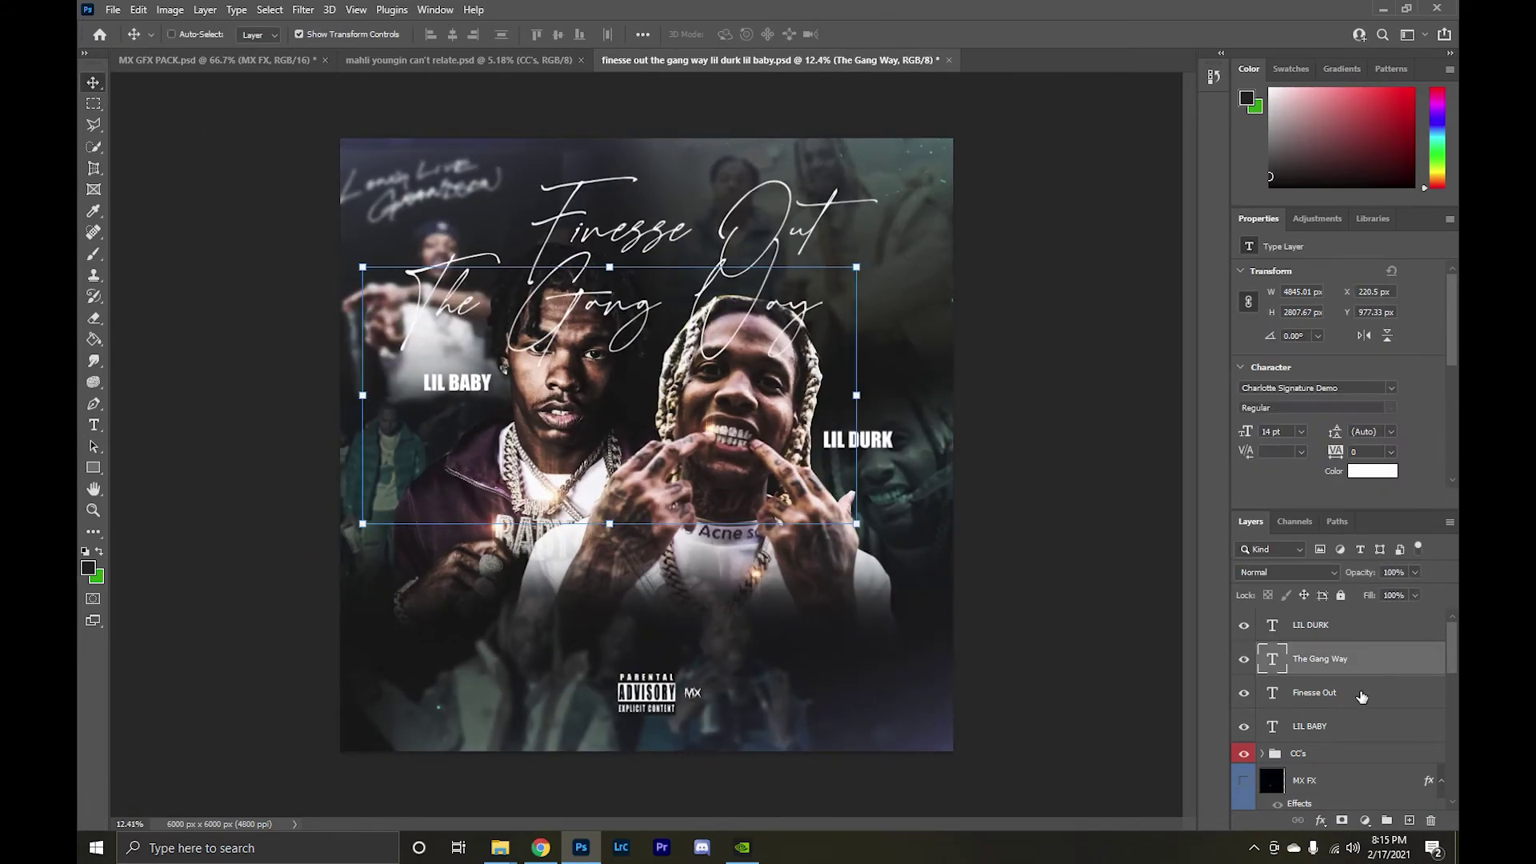
{"action": "mouse_move", "coordinate": [918, 213]}
{"action": "left_mouse_down"}
{"action": "mouse_move", "coordinate": [784, 298]}
{"action": "mouse_move", "coordinate": [964, 193]}
{"action": "left_mouse_up"}
{"action": "key", "text": "Return"}
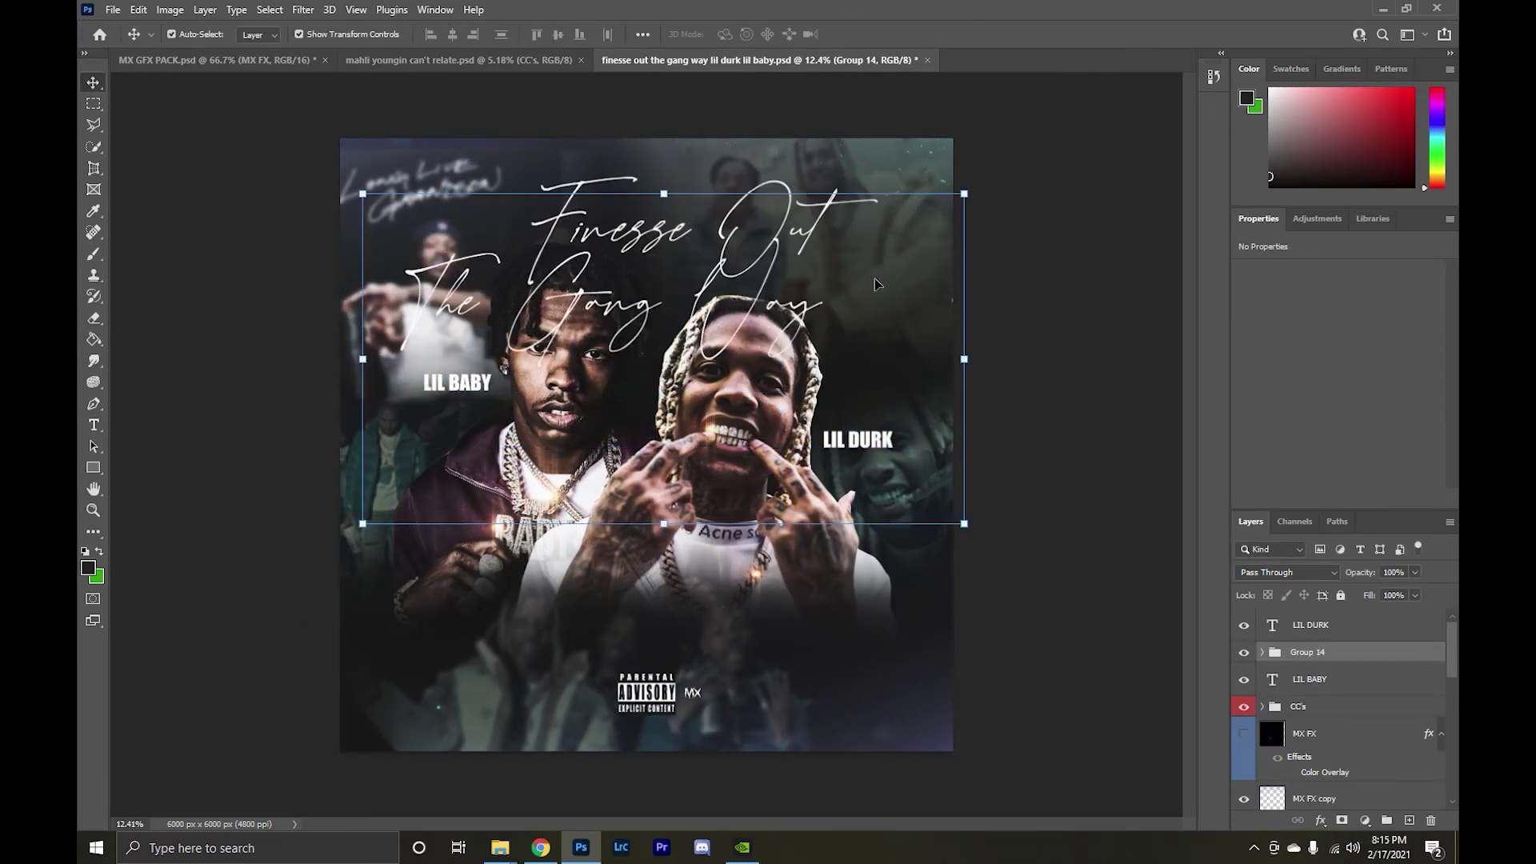
{"action": "double_click", "coordinate": [1400, 660]}
{"action": "left_click", "coordinate": [859, 495]}
{"action": "left_click", "coordinate": [1207, 334]}
{"action": "left_click", "coordinate": [1149, 555]}
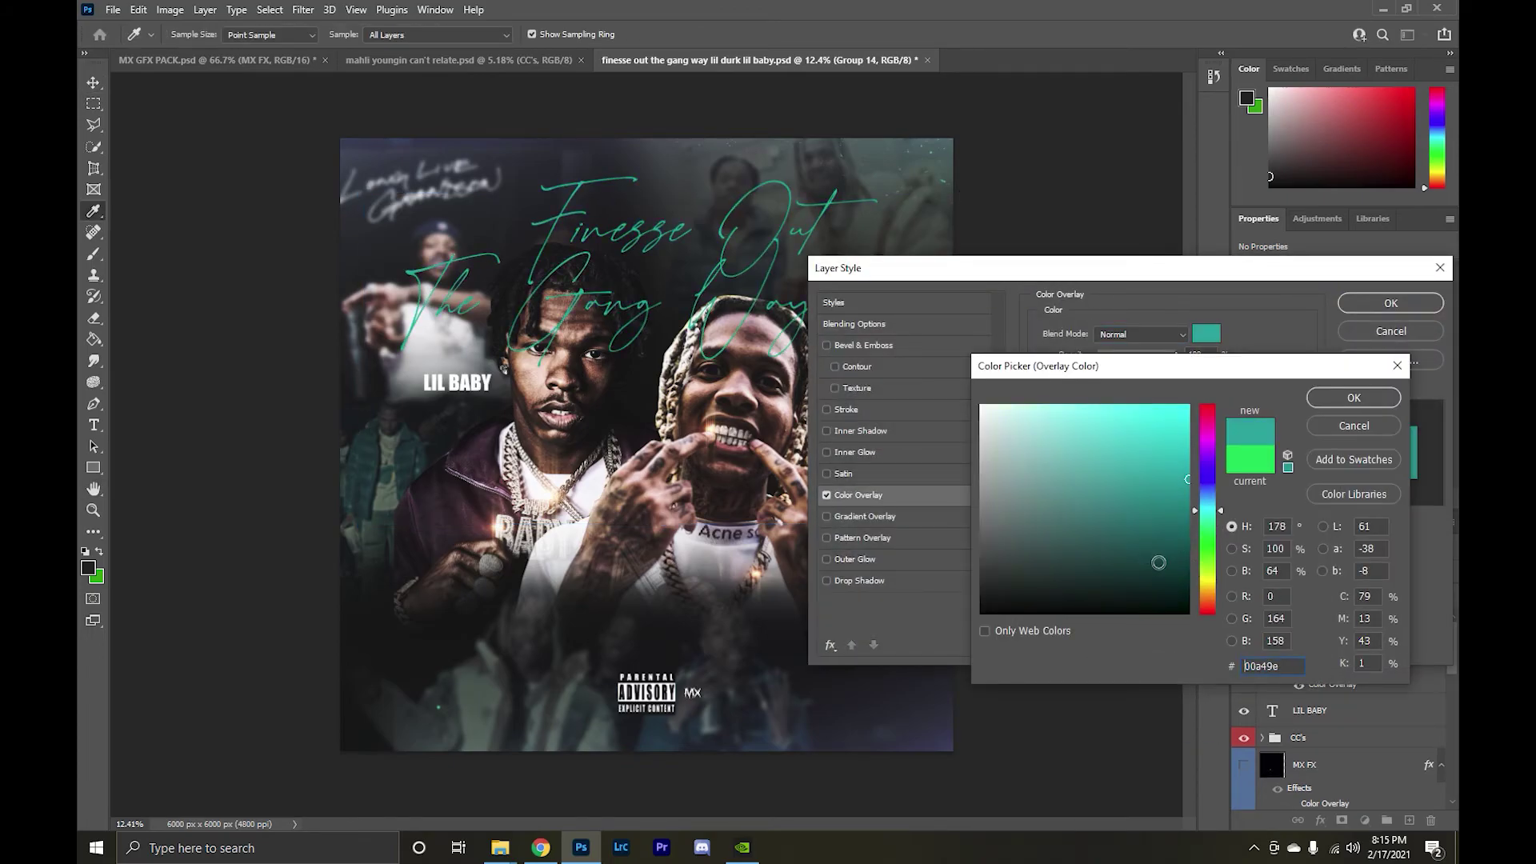
{"action": "left_click", "coordinate": [1352, 398]}
{"action": "left_click", "coordinate": [829, 560]}
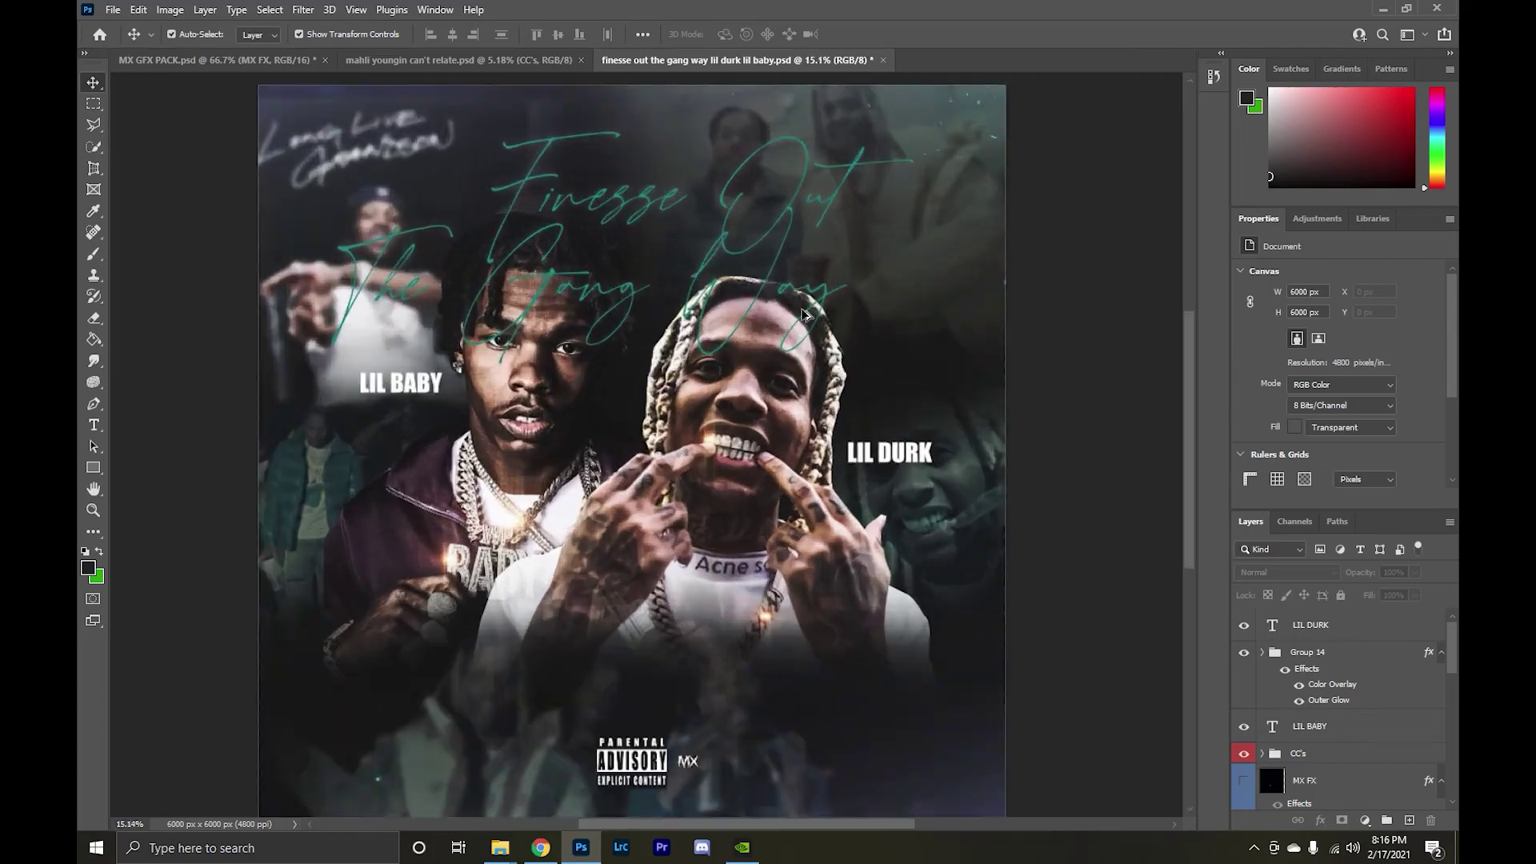
{"action": "left_click", "coordinate": [314, 33]}
{"action": "type", "text": "THE GANG WAY"}
{"action": "left_click", "coordinate": [528, 34]}
{"action": "left_click_drag", "start_coordinate": [795, 315], "coordinate": [835, 259]}
{"action": "left_click_drag", "start_coordinate": [835, 188], "coordinate": [795, 184]}
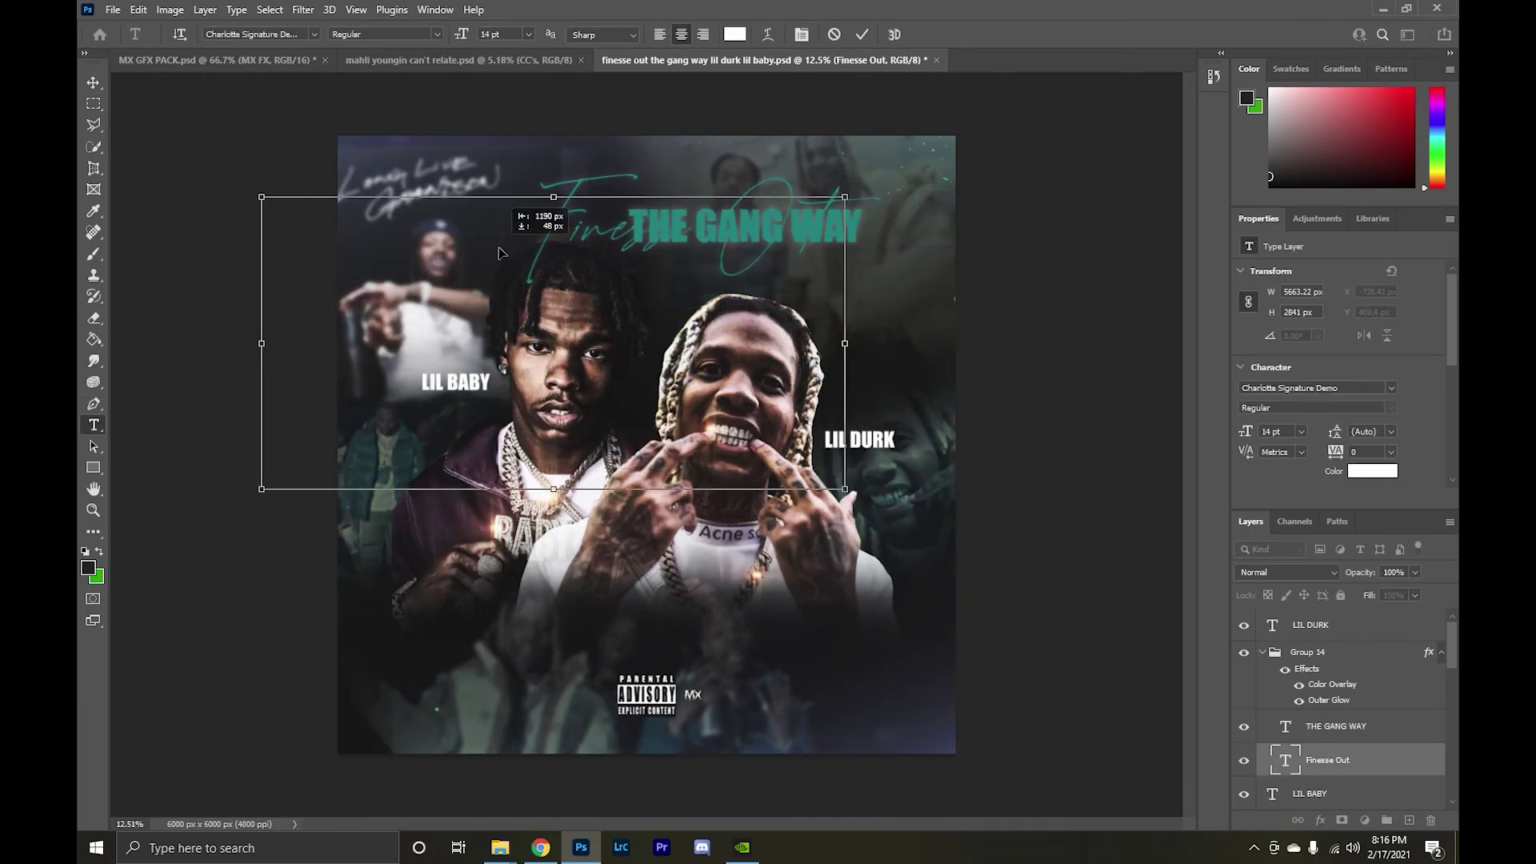
{"action": "triple_click", "coordinate": [744, 228]}
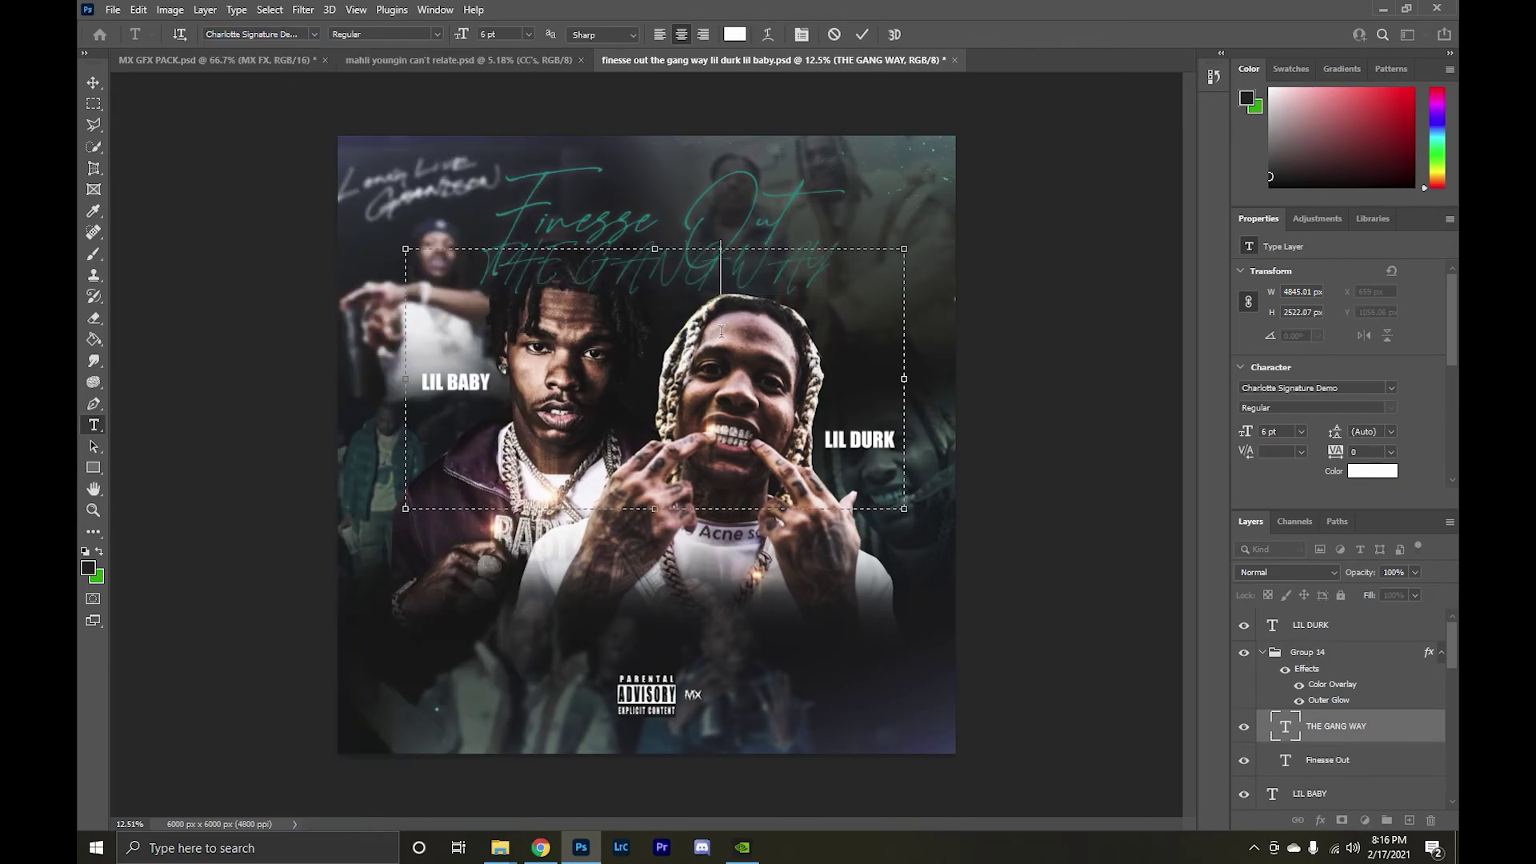
{"action": "type", "text": "The Gang"}
{"action": "left_click", "coordinate": [735, 33]}
{"action": "key", "text": "Escape"}
{"action": "key", "text": "Escape"}
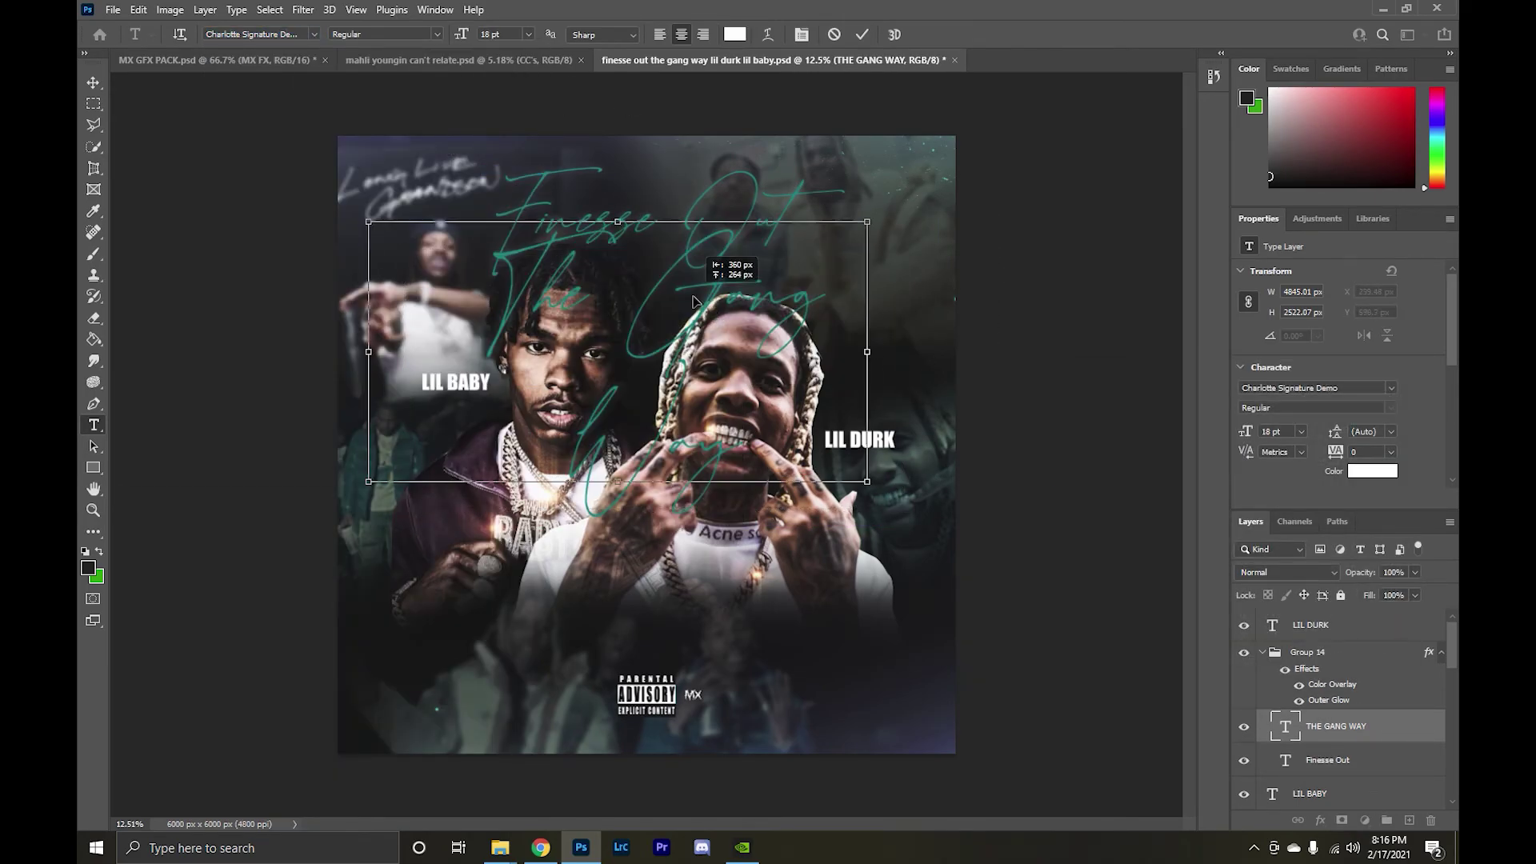
{"action": "left_click", "coordinate": [829, 303]}
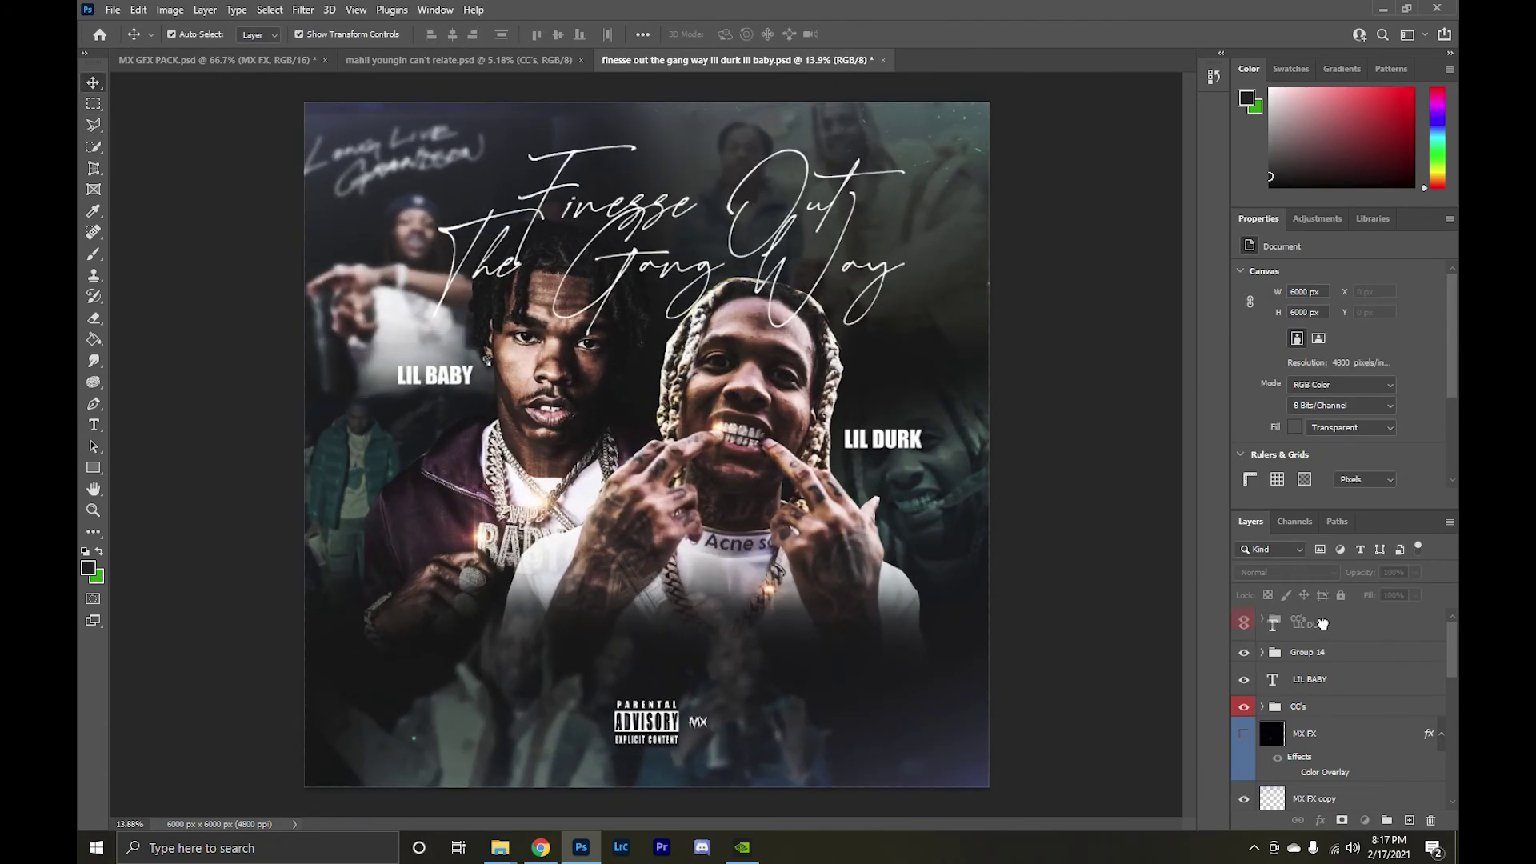
Bring the MX FX texture from the MX GFX PACK onto the cover, scaled to fill the canvas.
{"action": "left_click", "coordinate": [200, 60]}
{"action": "mouse_move", "coordinate": [1332, 713]}
{"action": "left_mouse_down"}
{"action": "mouse_move", "coordinate": [768, 558]}
{"action": "mouse_move", "coordinate": [815, 532]}
{"action": "left_mouse_up"}
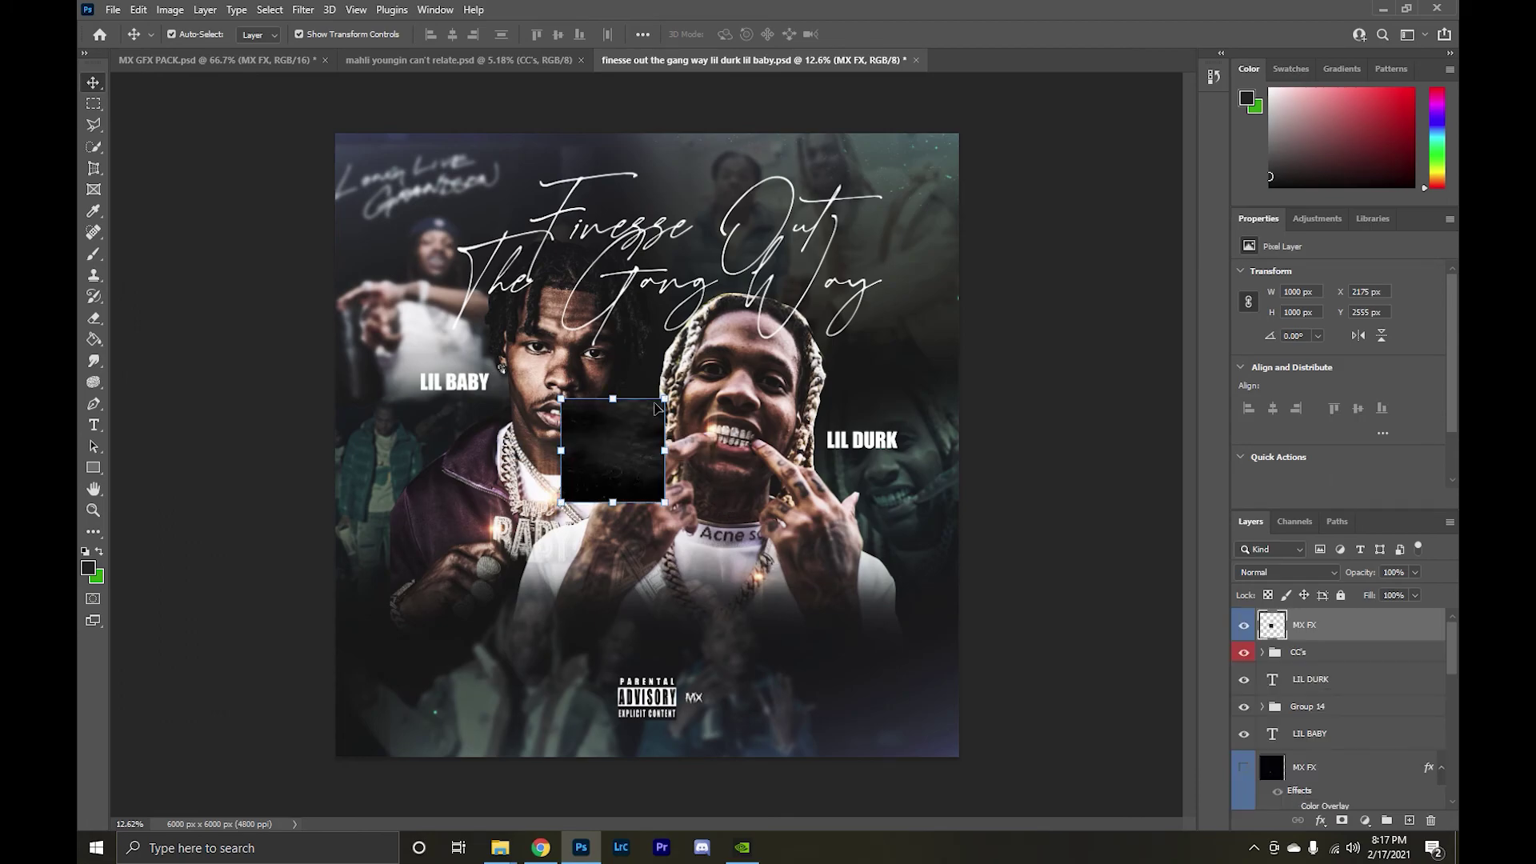
{"action": "key", "text": "ctrl+t"}
{"action": "left_click_drag", "start_coordinate": [560, 498], "coordinate": [186, 808]}
{"action": "key", "text": "Return"}
{"action": "left_click", "coordinate": [1280, 572]}
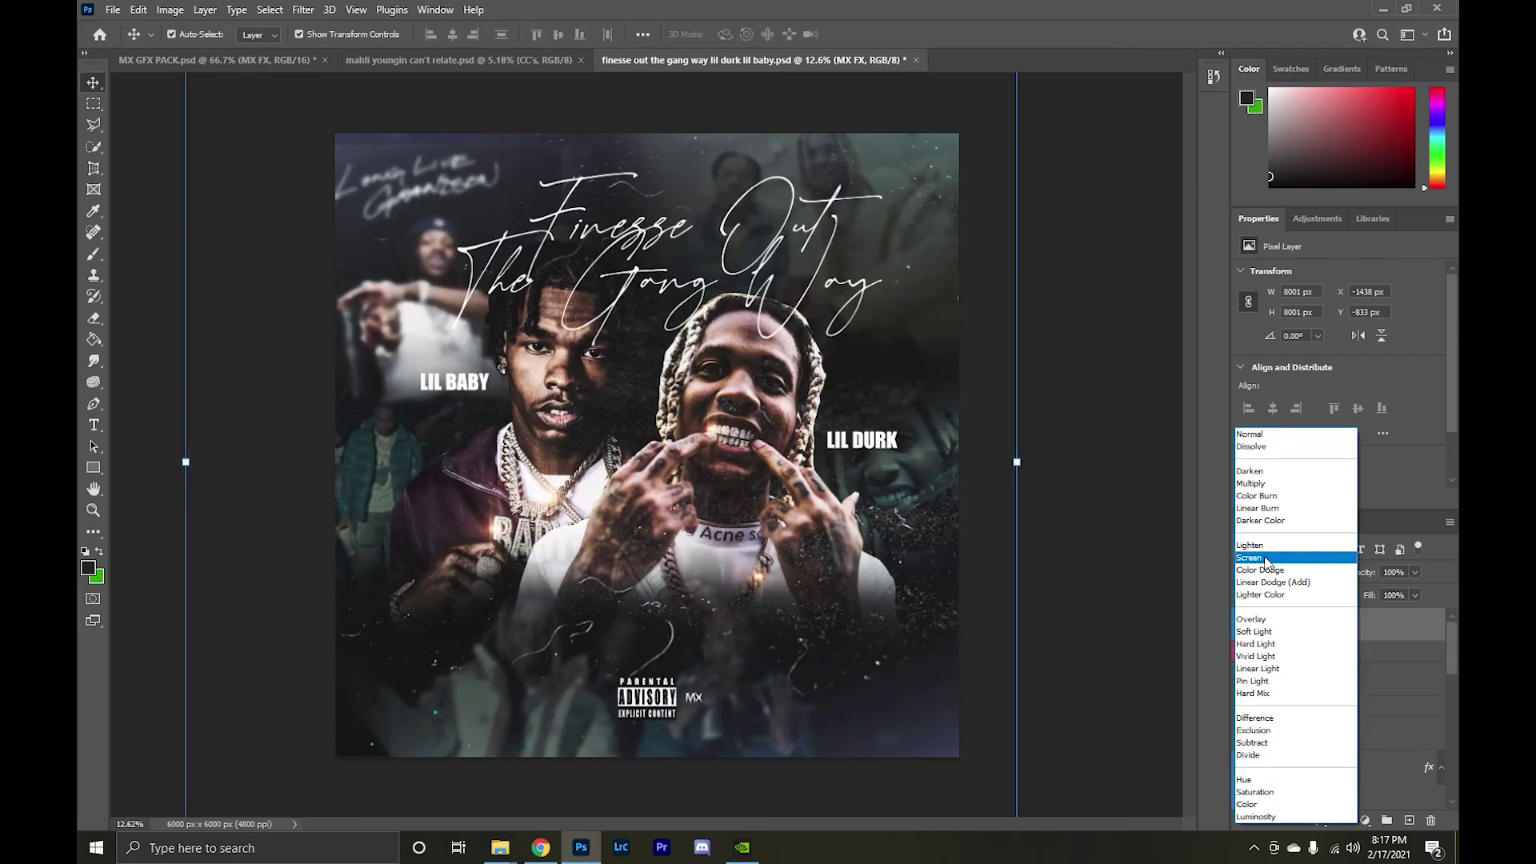